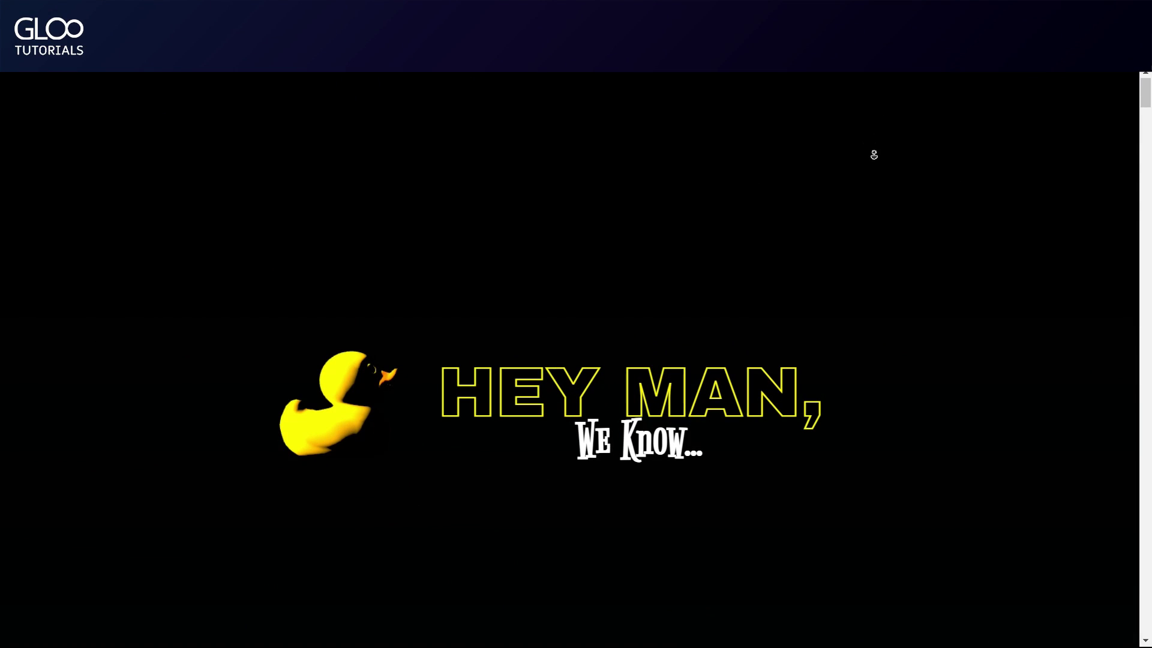
# Step: Scroll down through the duck demo animation to preview the scroll effect
pyautogui.scroll(-5, 874, 174)
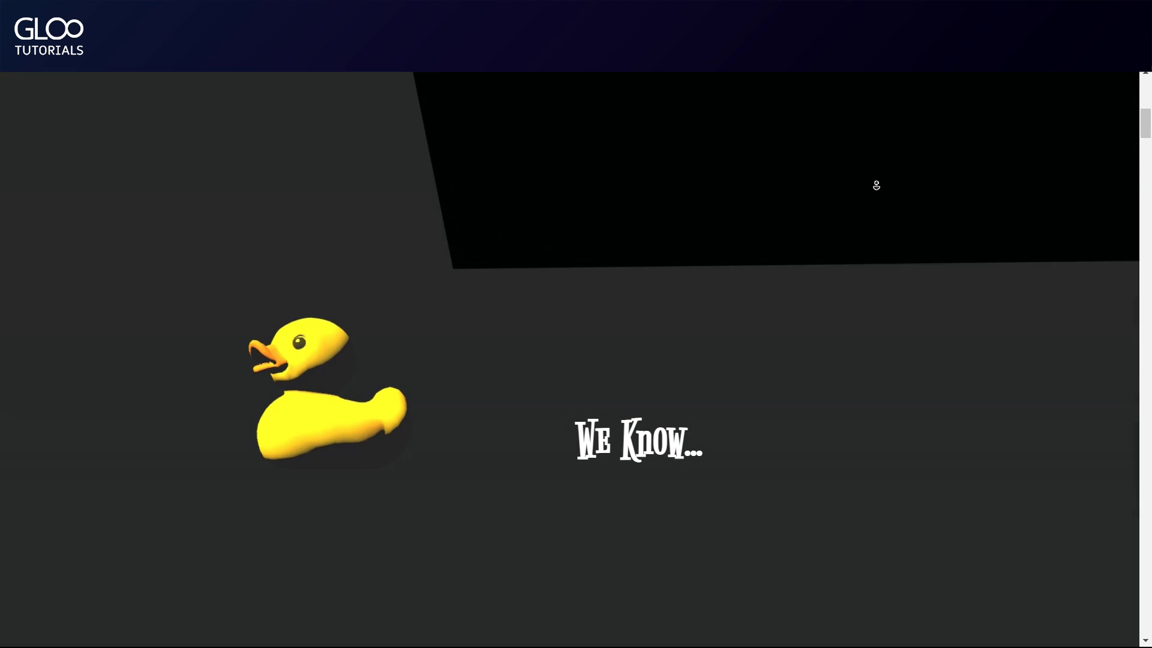
pyautogui.scroll(-5, 876, 185)
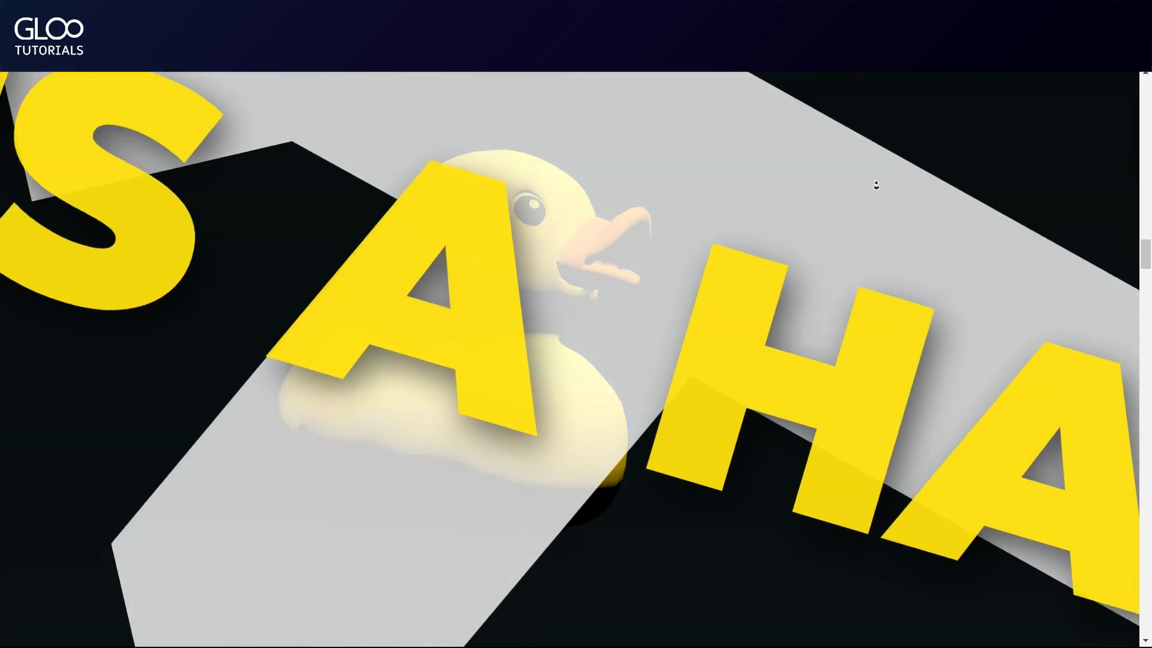
pyautogui.scroll(-5, 875, 185)
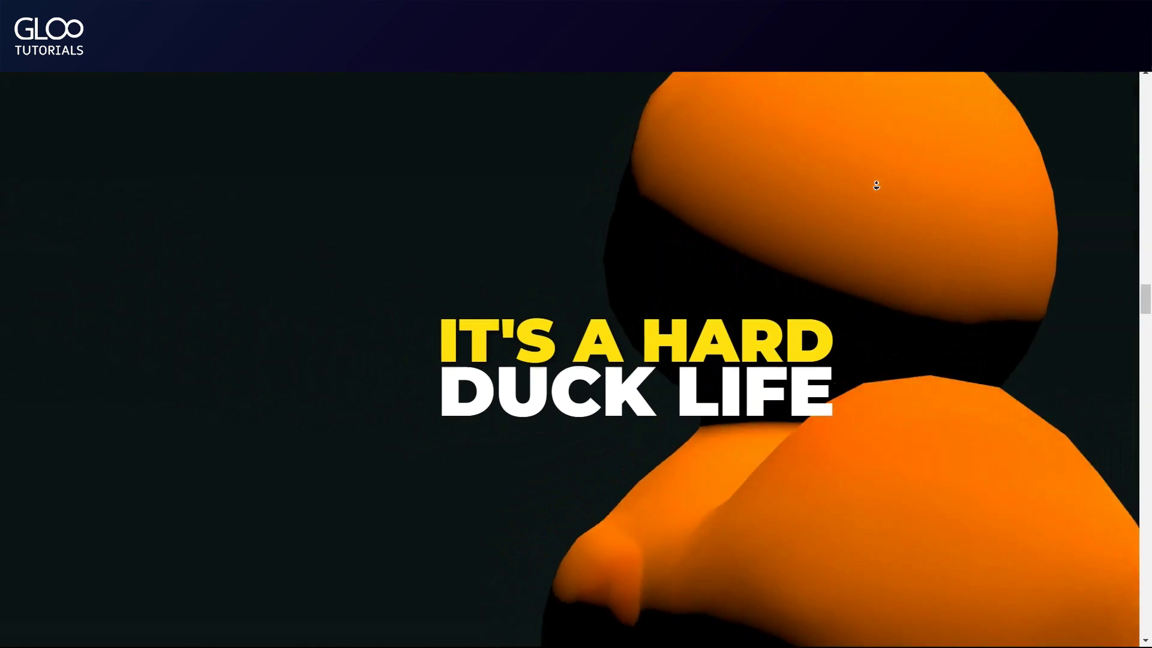
pyautogui.scroll(-5, 875, 186)
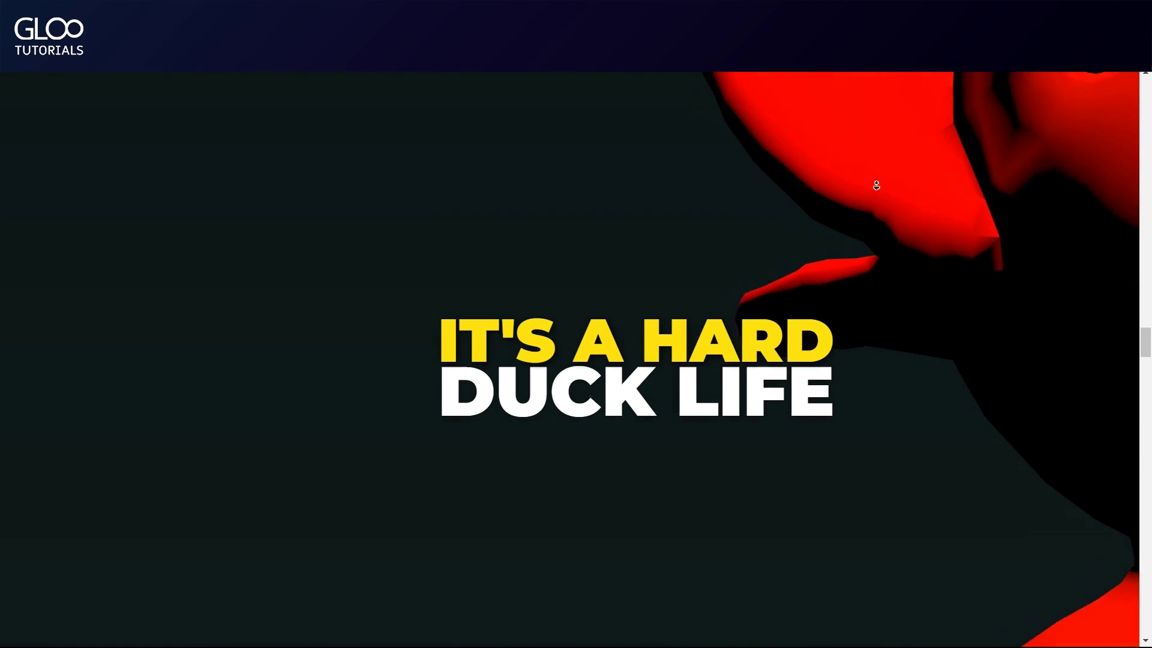
pyautogui.scroll(-1, 876, 186)
pyautogui.scroll(-3, 876, 186)
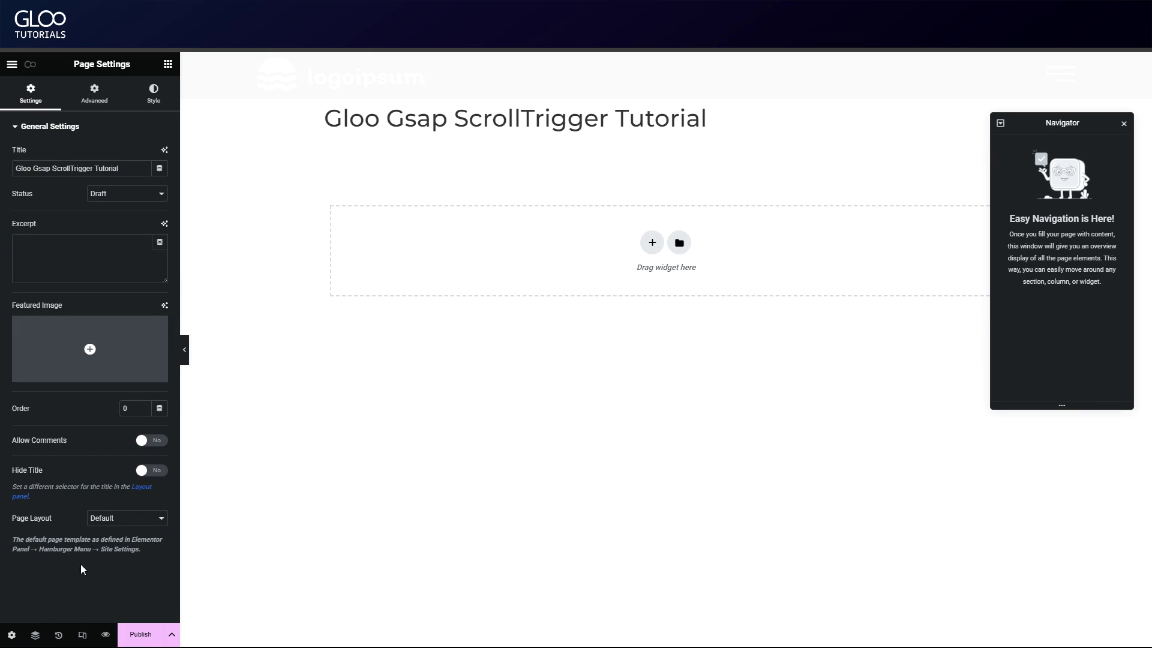
# Step: Switch the page layout to Elementor Canvas and add a single-column container
pyautogui.click(114, 525)
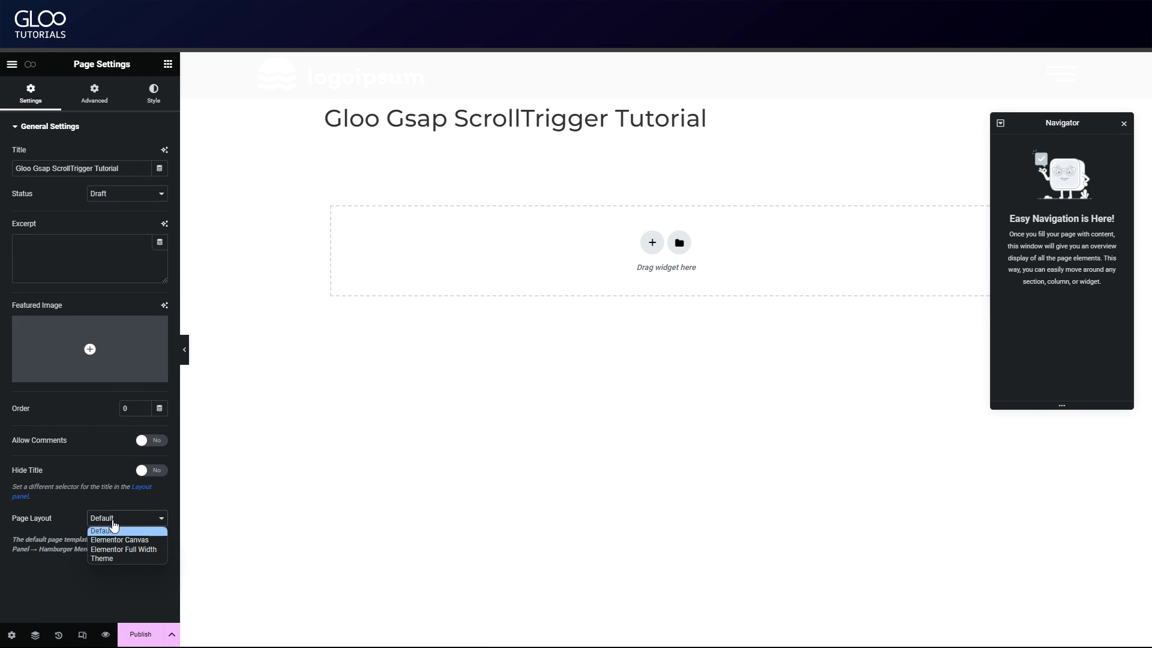
pyautogui.click(136, 543)
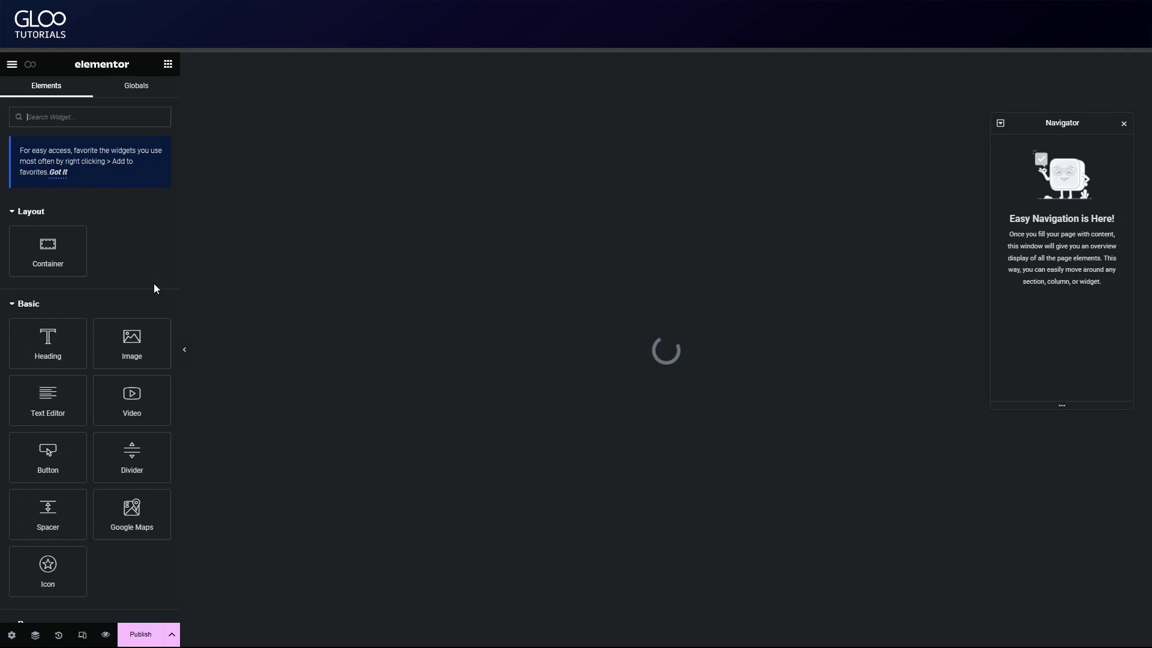
pyautogui.click(652, 210)
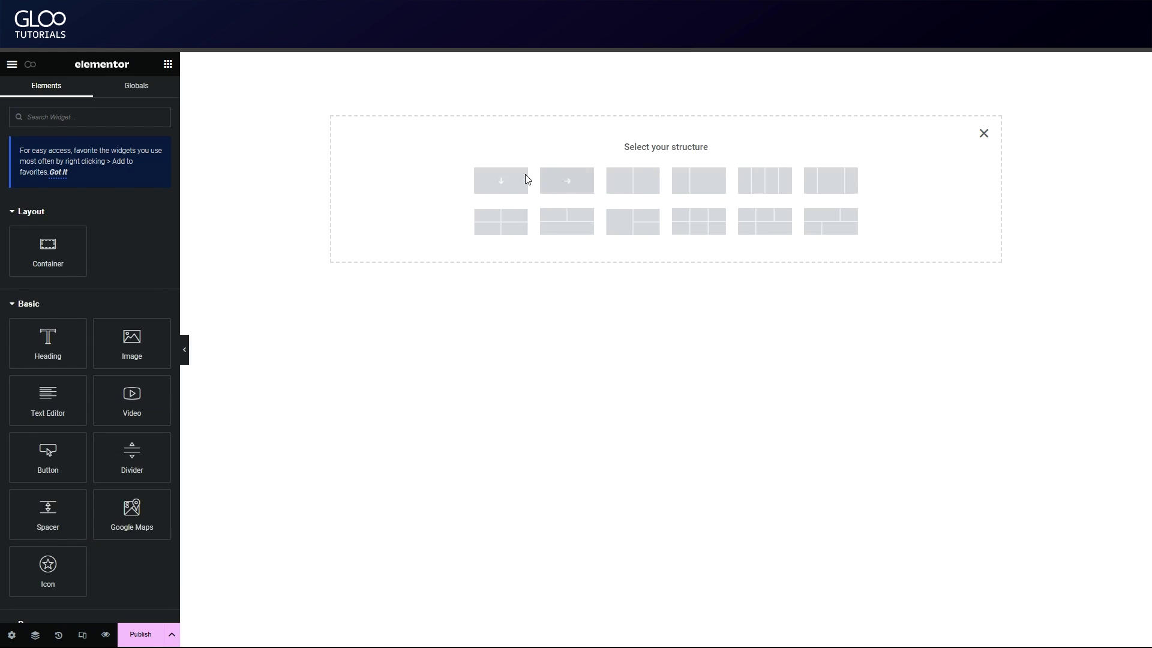
pyautogui.click(527, 180)
# Step: Give the container CSS ID sec1 and a 100vh minimum height
pyautogui.click(146, 92)
pyautogui.click(109, 433)
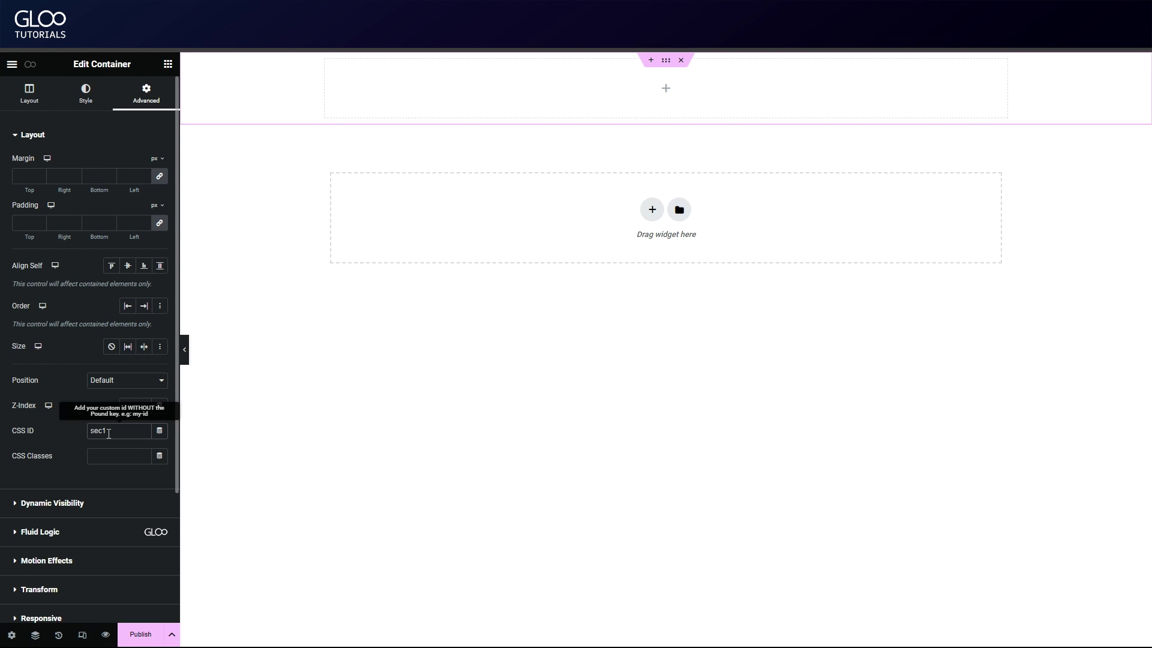
pyautogui.click(30, 94)
pyautogui.moveTo(12, 258); pyautogui.dragTo(251, 279)
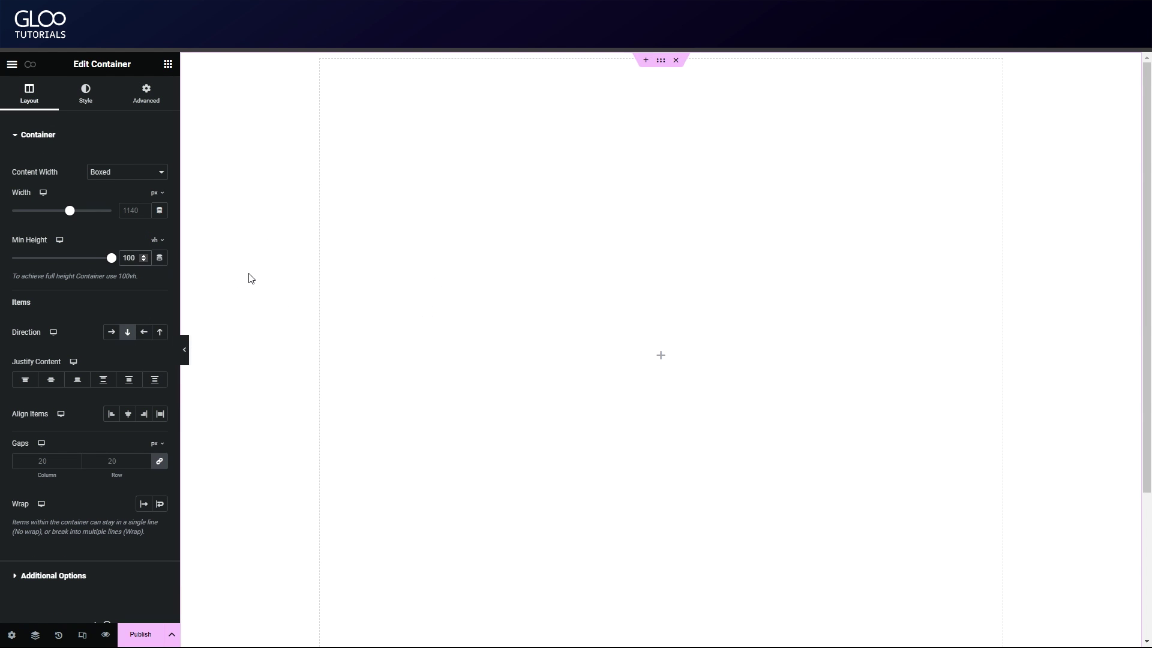
# Step: Give the container a bright yellow gradient background fading to darker yellow
pyautogui.click(86, 94)
pyautogui.click(111, 188)
pyautogui.click(160, 213)
pyautogui.click(117, 360)
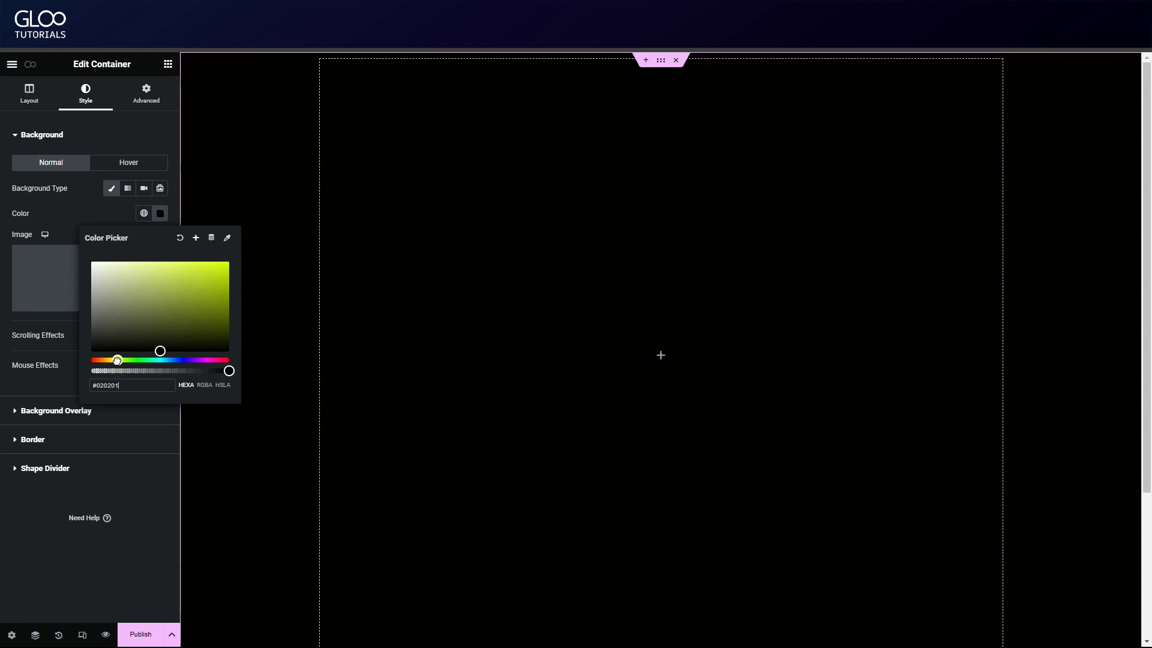
pyautogui.click(206, 262)
pyautogui.click(128, 188)
pyautogui.click(160, 276)
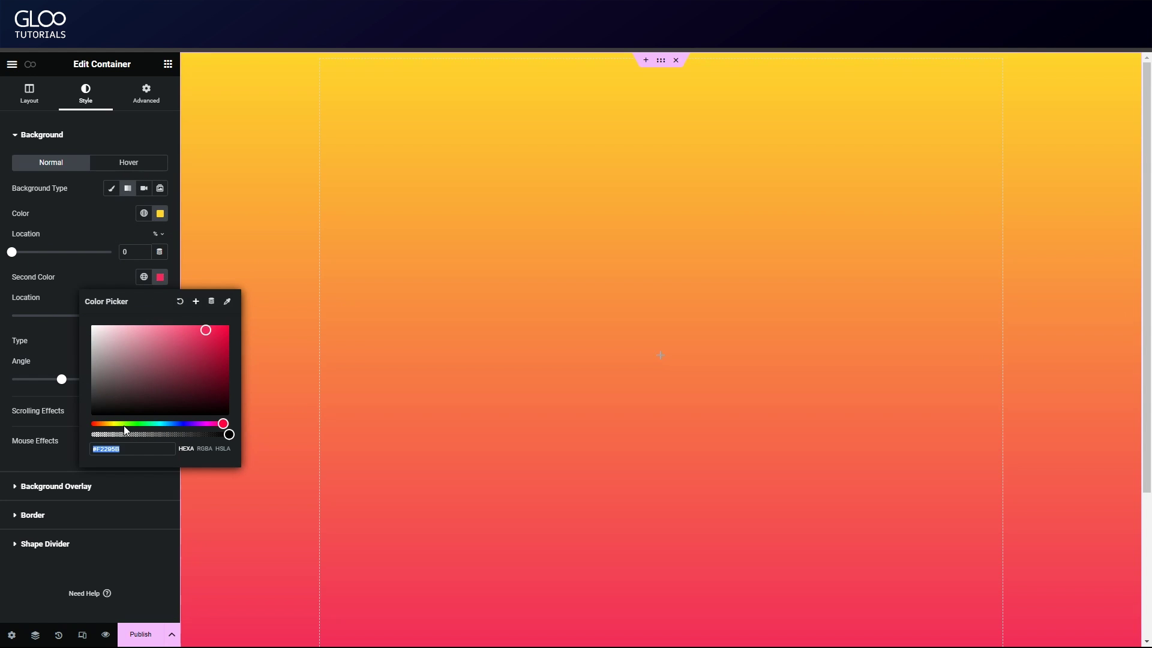
pyautogui.moveTo(99, 424); pyautogui.dragTo(104, 424)
pyautogui.click(362, 311)
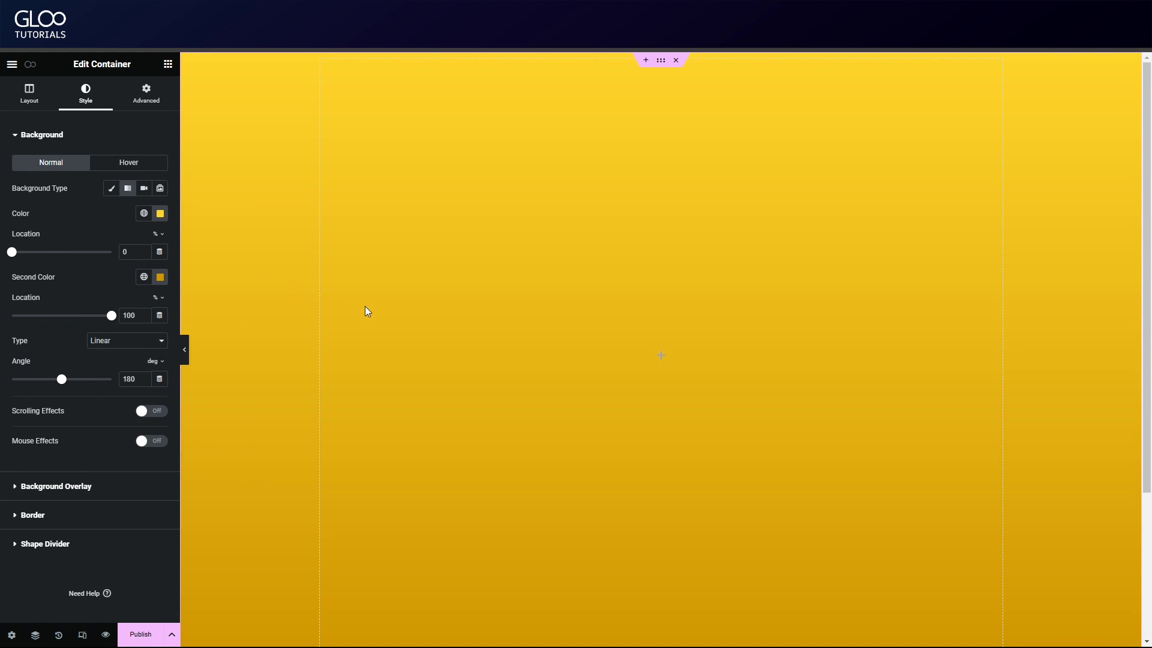
pyautogui.click(168, 63)
# Step: Drop a Heading widget into the yellow container and change its text to AMAZING
pyautogui.moveTo(46, 342); pyautogui.dragTo(496, 371)
pyautogui.tripleClick(75, 184)
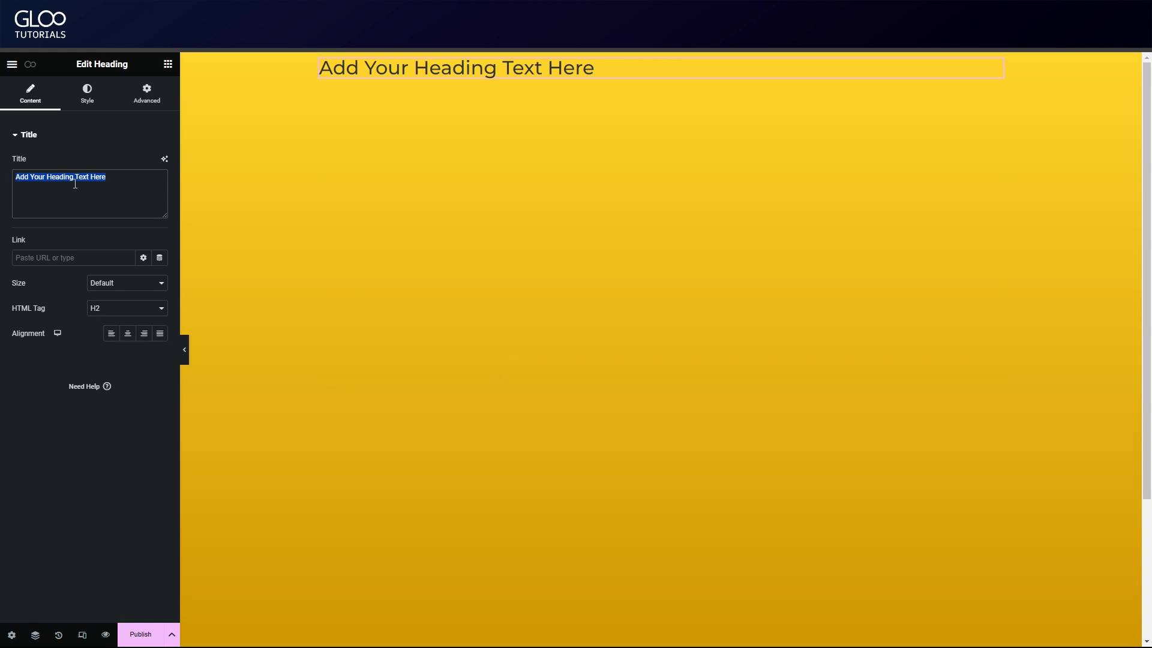
pyautogui.write('AMAZING')
# Step: Style the heading black, font weight 900, enlarged, and centre-aligned
pyautogui.click(87, 94)
pyautogui.click(160, 162)
pyautogui.click(160, 164)
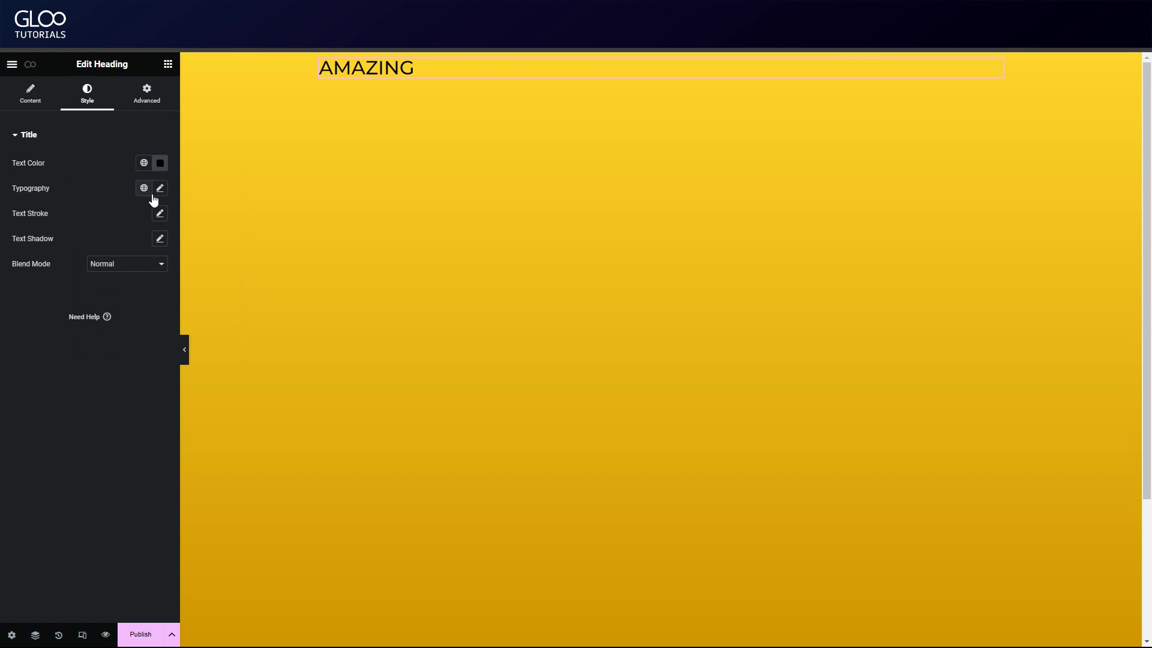
pyautogui.click(160, 187)
pyautogui.click(128, 306)
pyautogui.click(113, 382)
pyautogui.moveTo(23, 284); pyautogui.dragTo(92, 285)
pyautogui.click(30, 94)
pyautogui.click(128, 333)
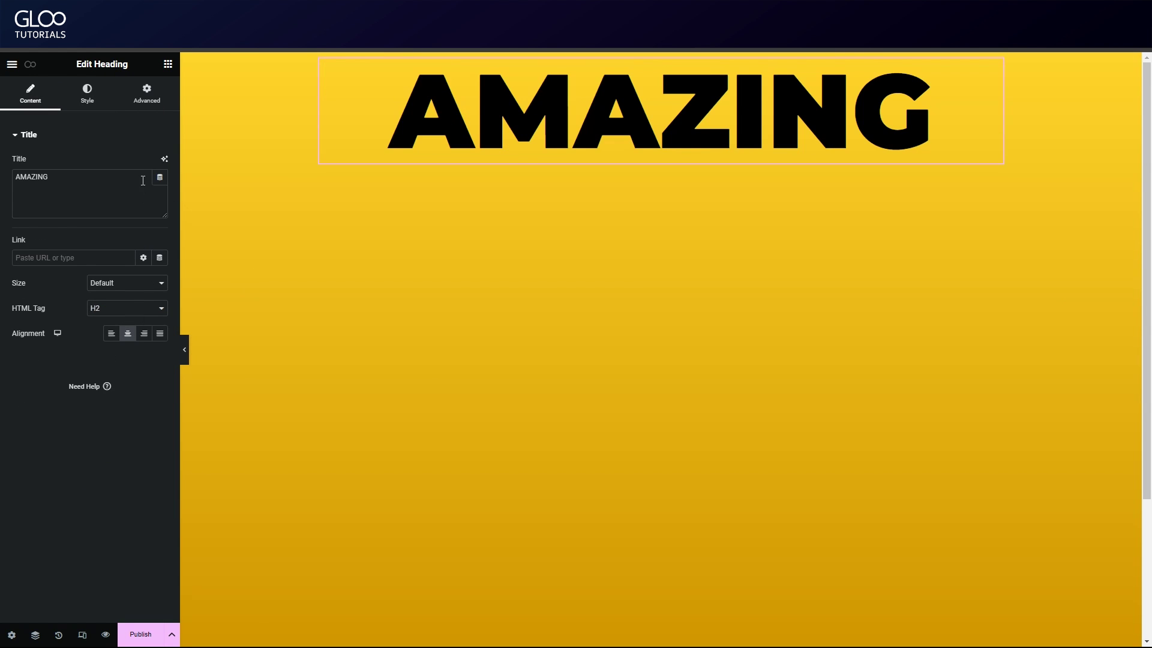
# Step: Set the container padding to zero and centre its content vertically and horizontally
pyautogui.click(660, 60)
pyautogui.click(147, 94)
pyautogui.click(96, 222)
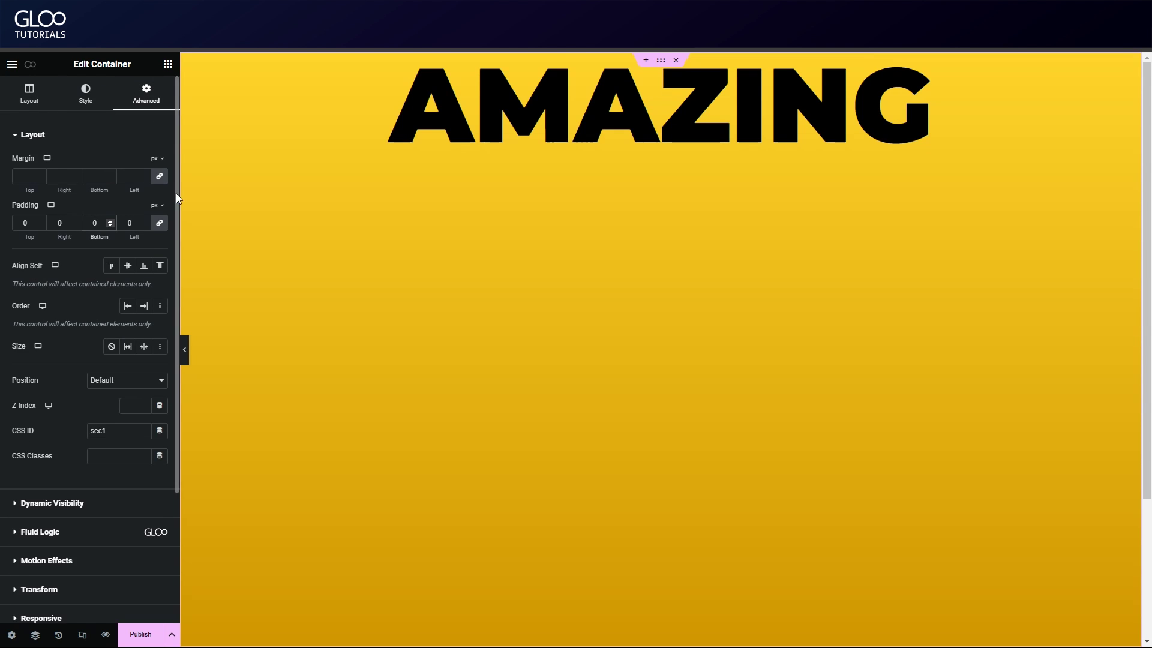
pyautogui.click(30, 94)
pyautogui.click(51, 379)
pyautogui.click(128, 413)
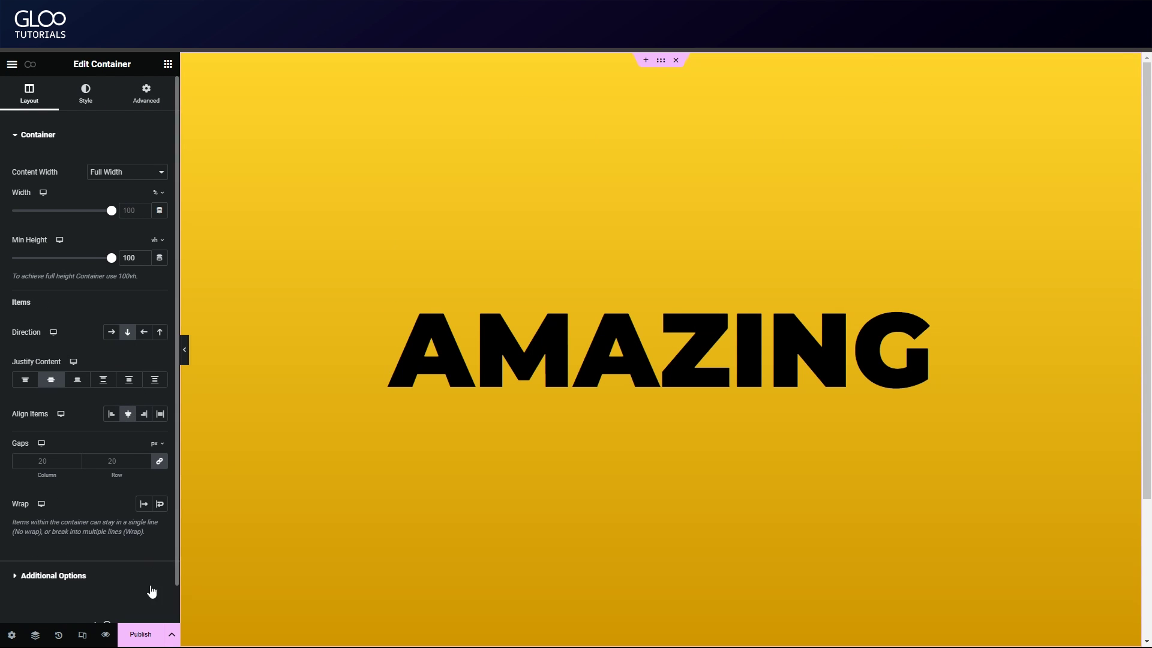
# Step: Set the AMAZING heading's CSS ID to title1
pyautogui.click(420, 360)
pyautogui.click(147, 94)
pyautogui.scroll(-5, 44, 432)
pyautogui.click(120, 358)
pyautogui.write('title-')
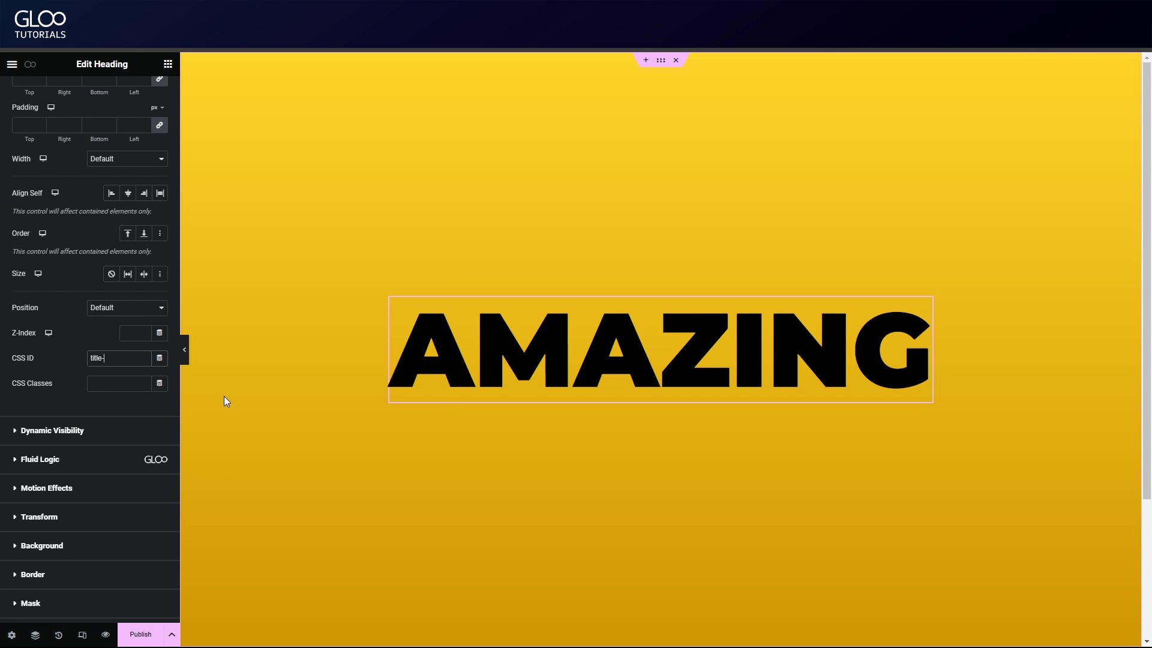
pyautogui.press('BackSpace')
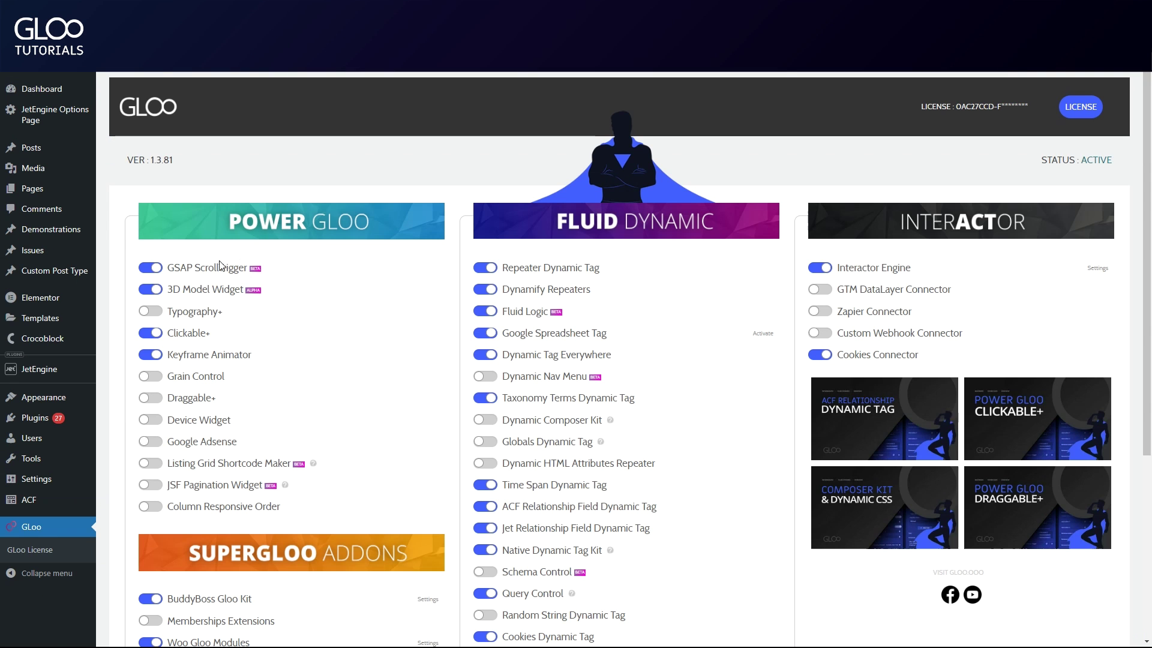
pyautogui.doubleClick(208, 265)
pyautogui.tripleClick(205, 290)
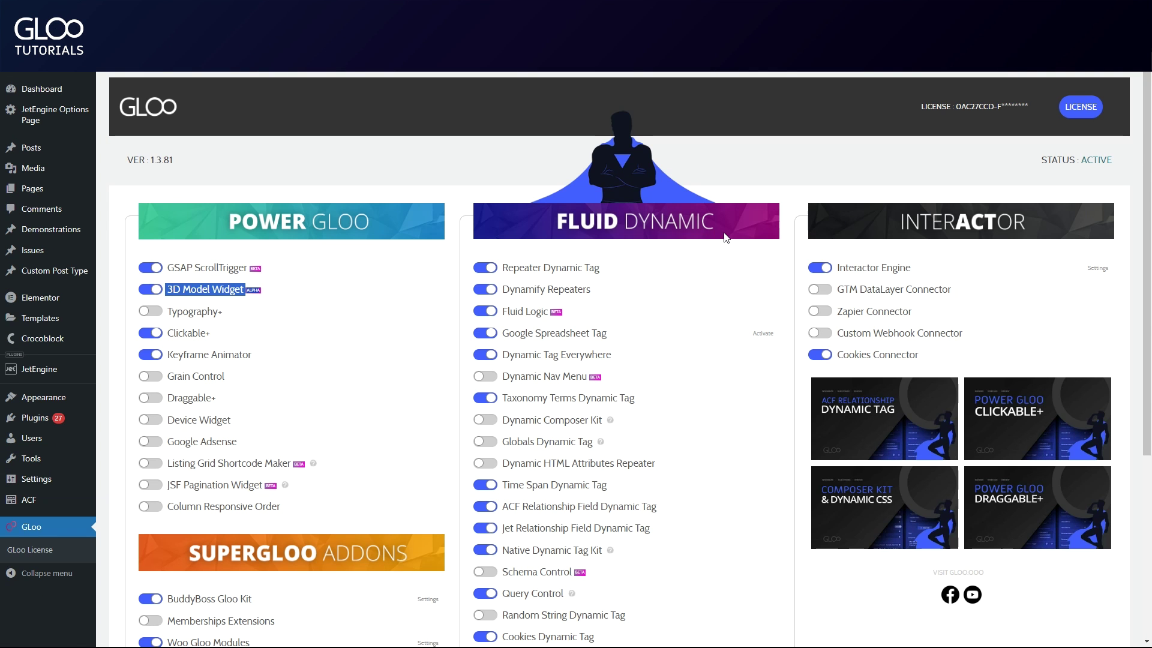
pyautogui.tripleClick(865, 266)
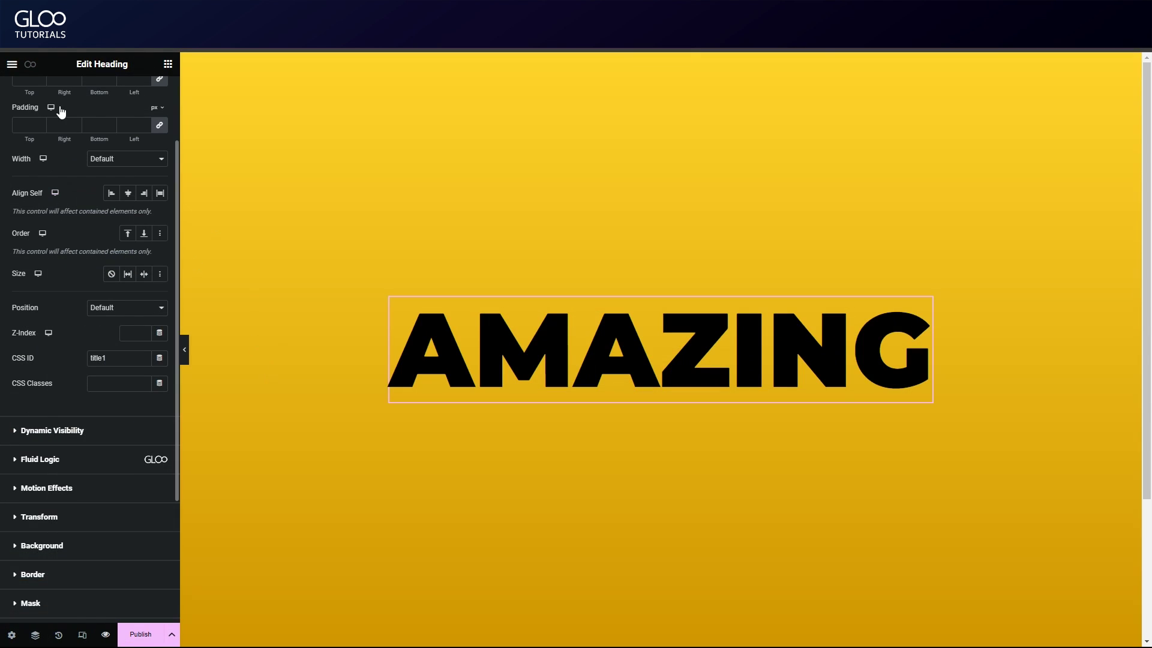
# Step: Enable GSAP, Timeline and Timeline Scrolling in the page's Interactor settings
pyautogui.click(32, 65)
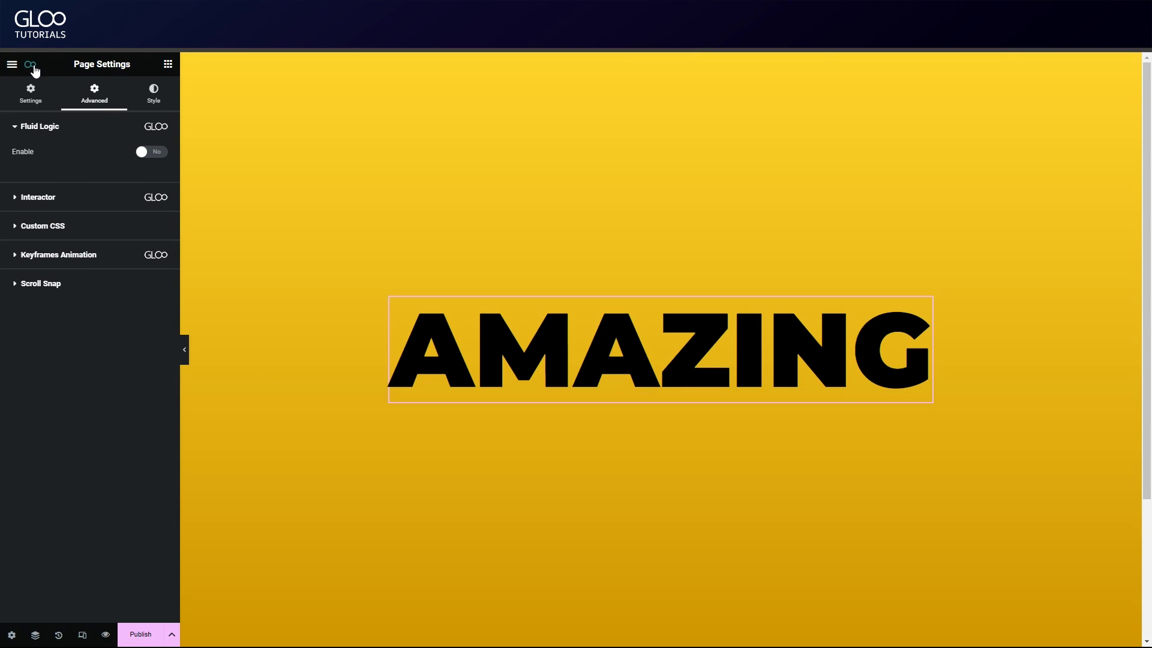
pyautogui.click(46, 198)
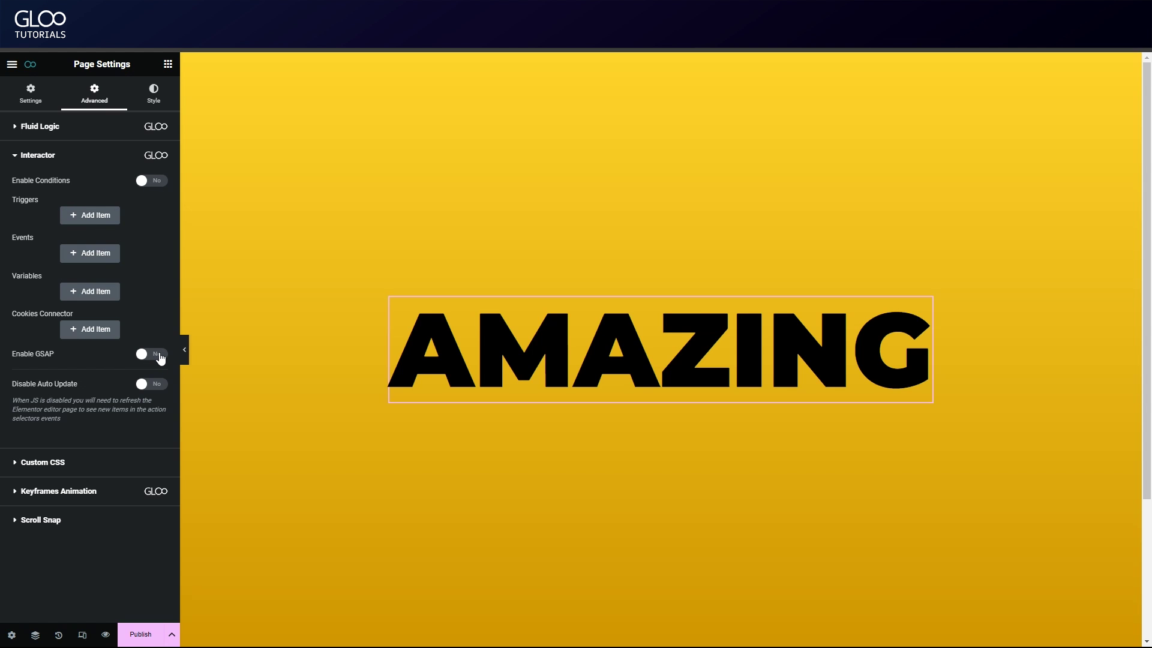
pyautogui.click(160, 356)
pyautogui.click(154, 385)
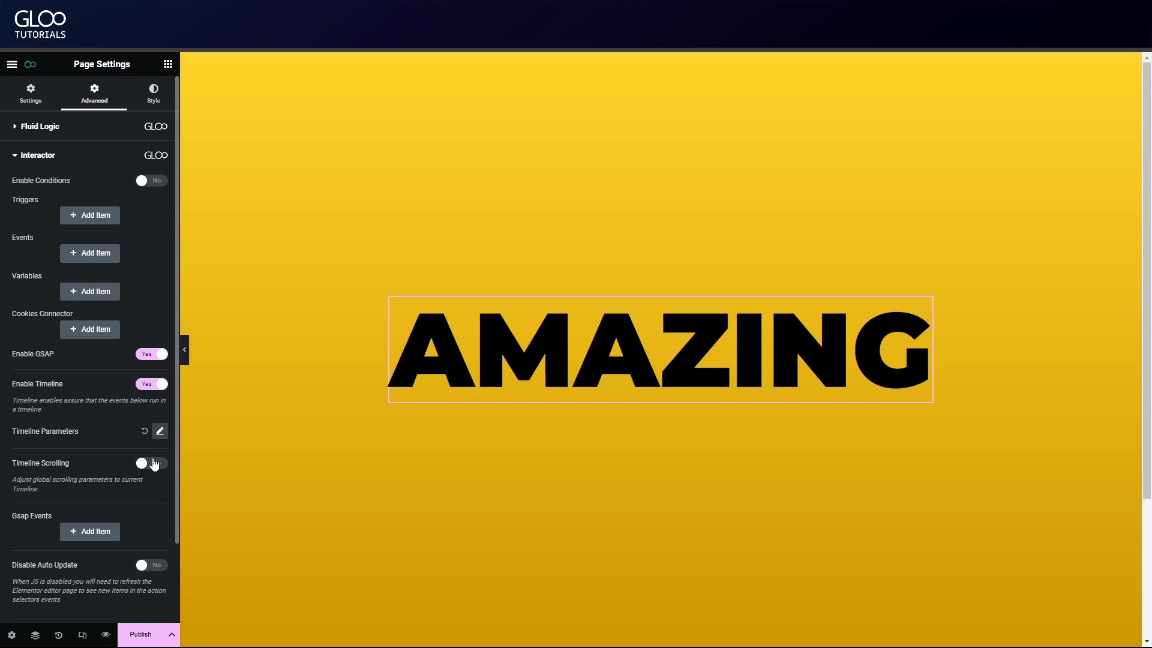
pyautogui.click(155, 465)
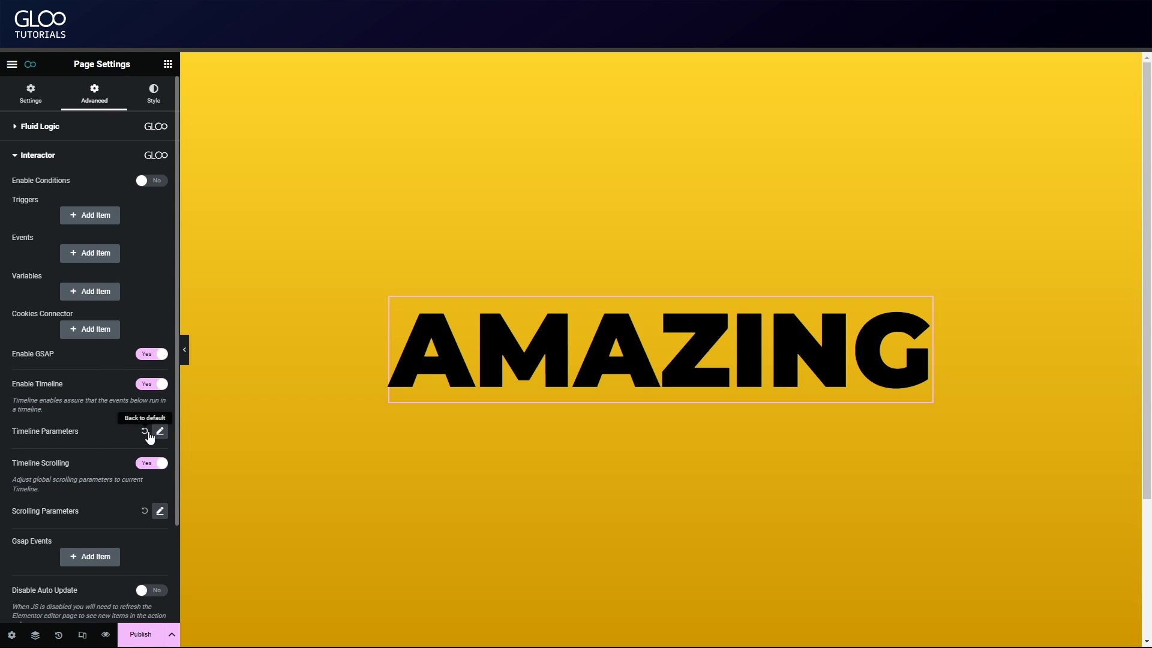
# Step: Reset the timeline and scrolling parameters to defaults and add a GSAP event item
pyautogui.click(146, 432)
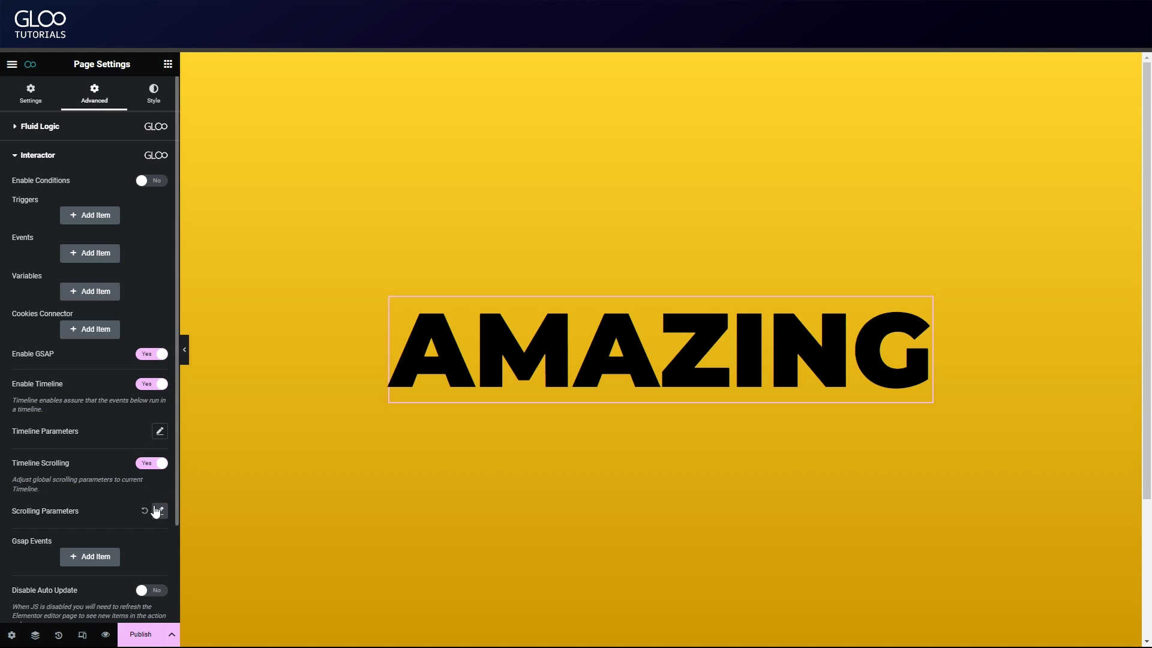
pyautogui.click(147, 511)
pyautogui.scroll(-2, 87, 466)
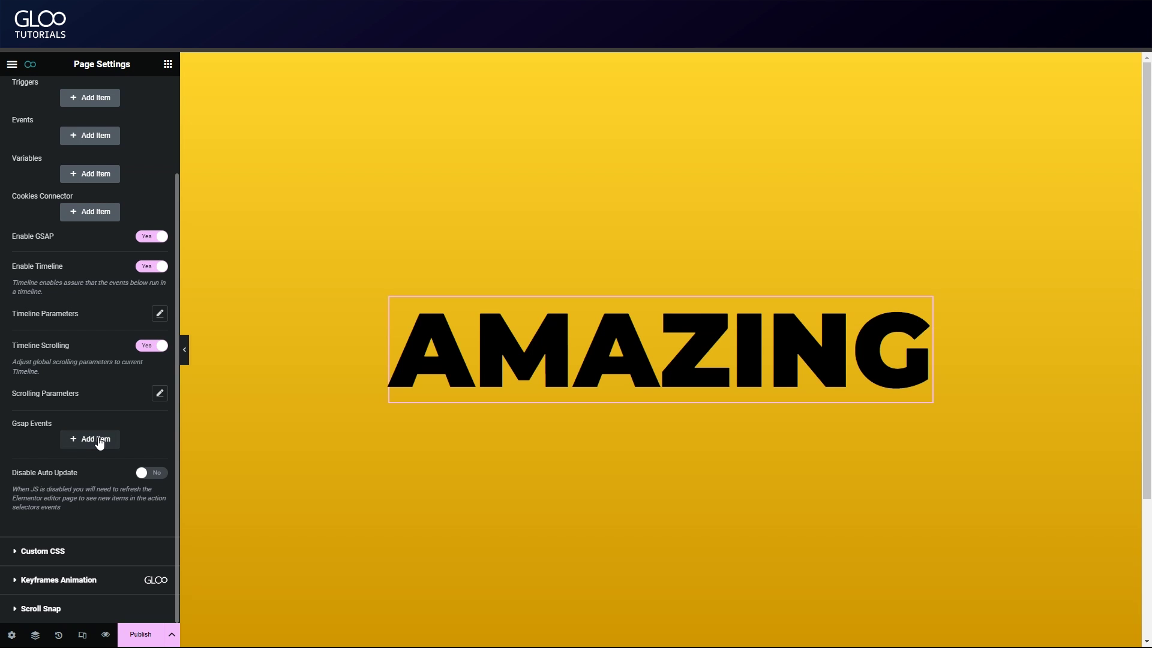
pyautogui.click(99, 440)
# Step: Scroll the duck demo animation forward to the "IT'S A HARD" caption
pyautogui.scroll(-5, 99, 443)
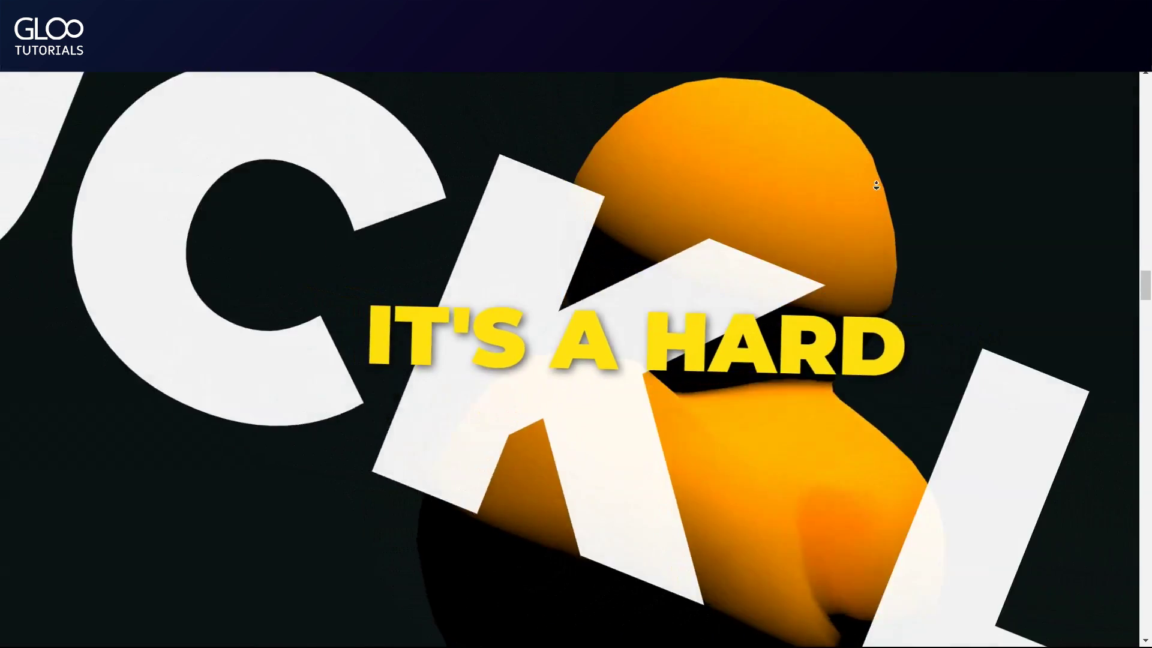
pyautogui.scroll(-10, 877, 186)
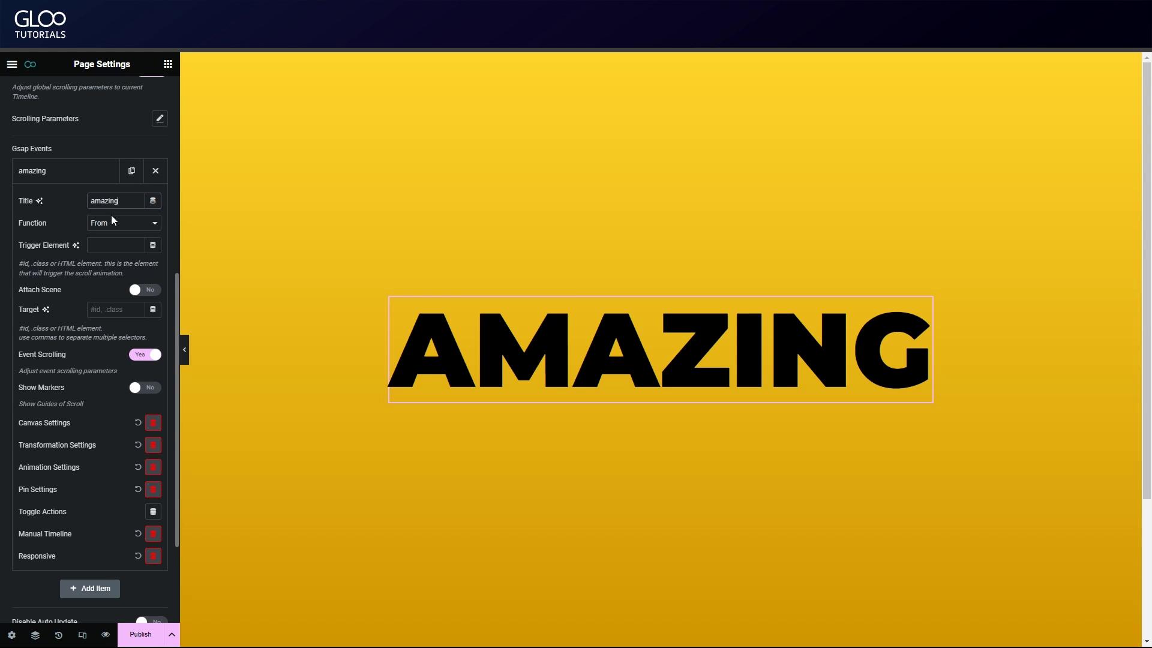
# Step: Choose To as the amazing event's tween function
pyautogui.click(113, 225)
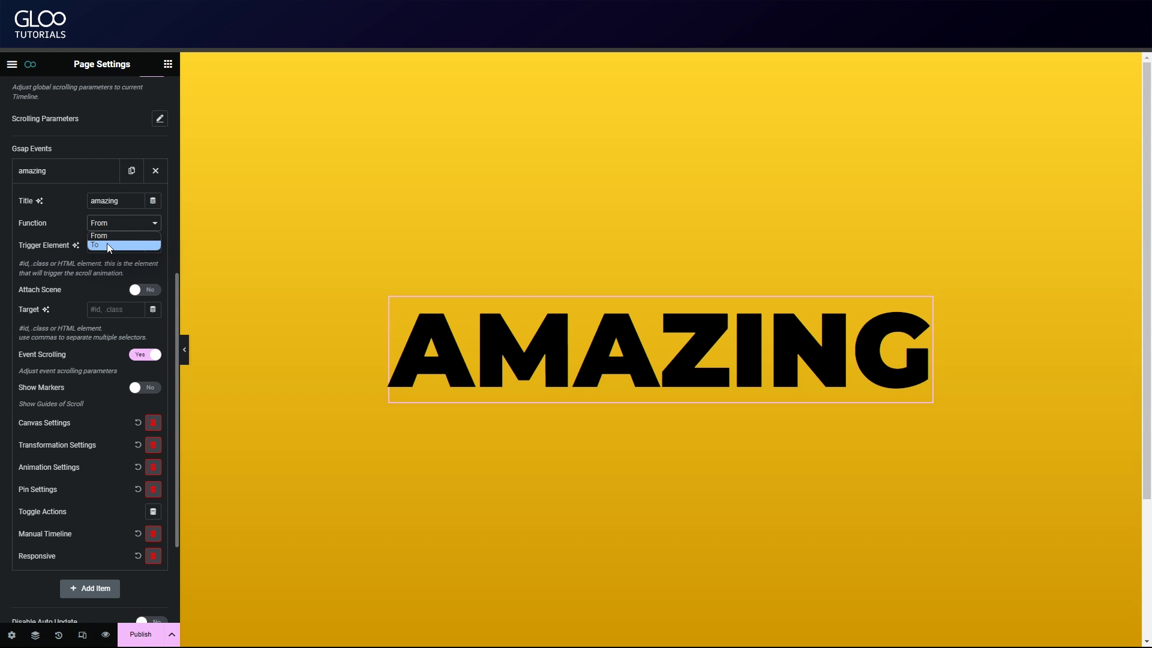
pyautogui.click(110, 244)
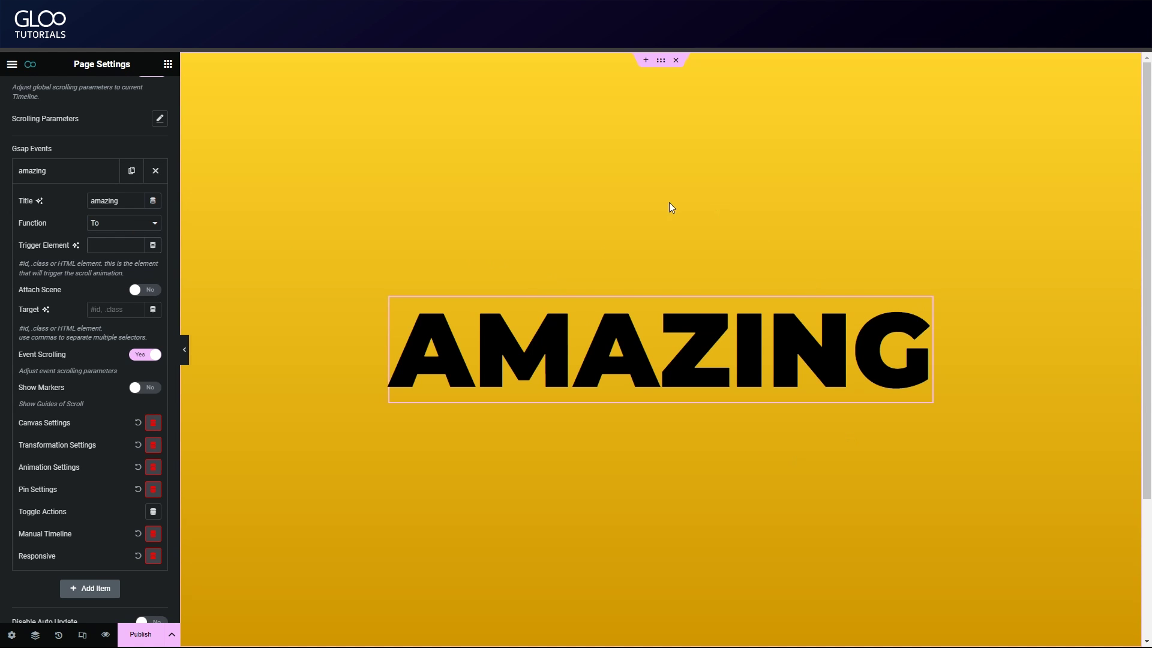
pyautogui.scroll(-2, 664, 543)
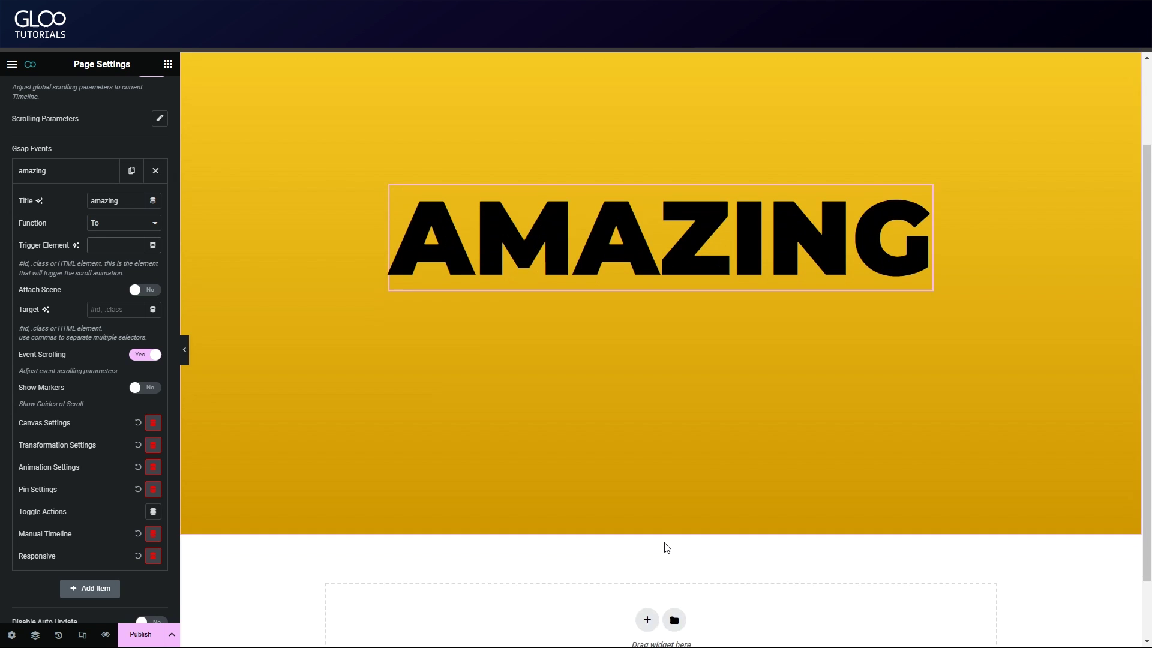
pyautogui.scroll(2, 664, 547)
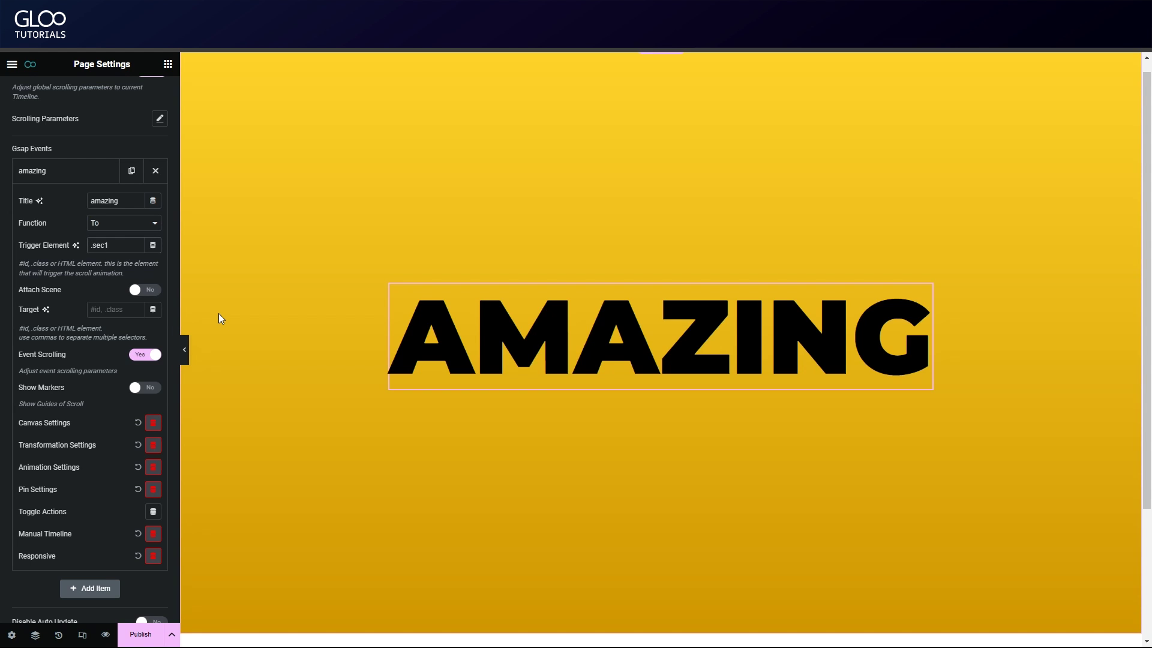
# Step: Replace the trigger element with #sec1 and enter #title1 as the target
pyautogui.press('Delete')
pyautogui.press('Delete')
pyautogui.press('Delete')
pyautogui.press('Delete')
pyautogui.write('#sec1')
pyautogui.scroll(-2, 22, 199)
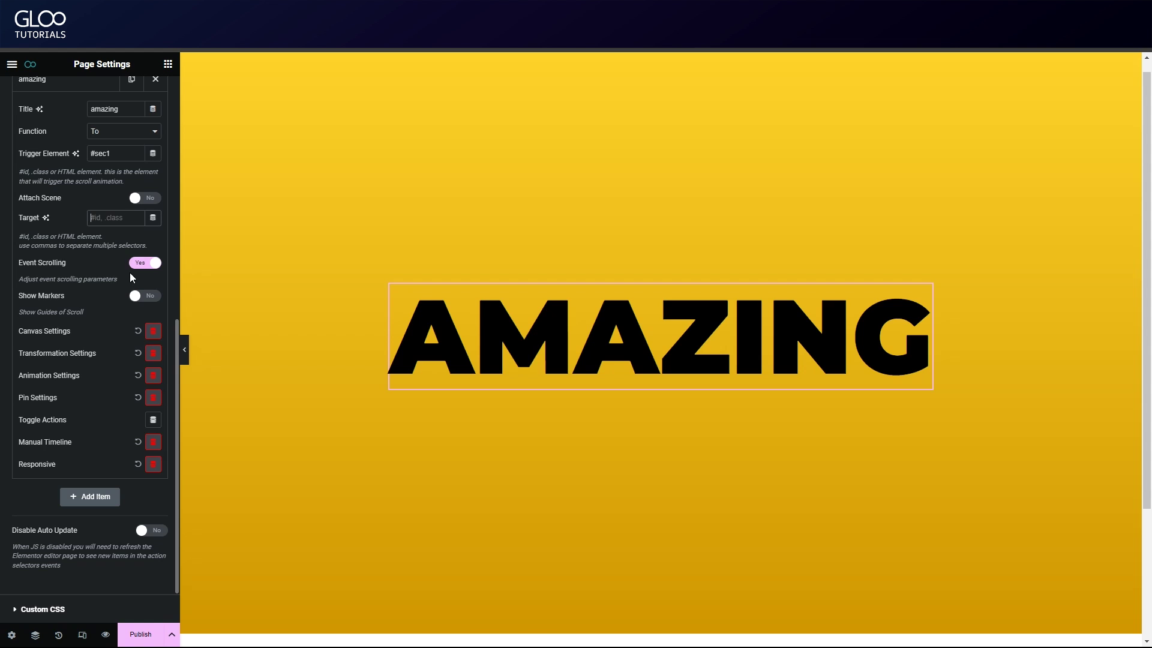
pyautogui.write('#title1')
# Step: Review the event's start, end and scrub settings, then turn on Show Markers
pyautogui.click(154, 332)
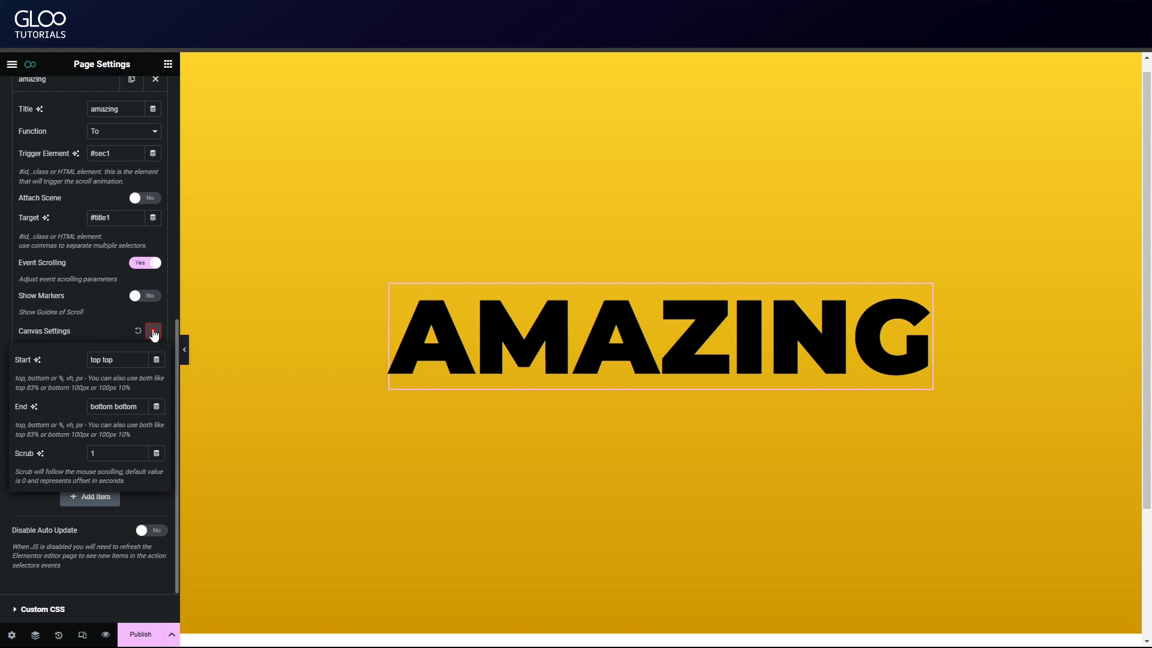
pyautogui.scroll(-1, 154, 334)
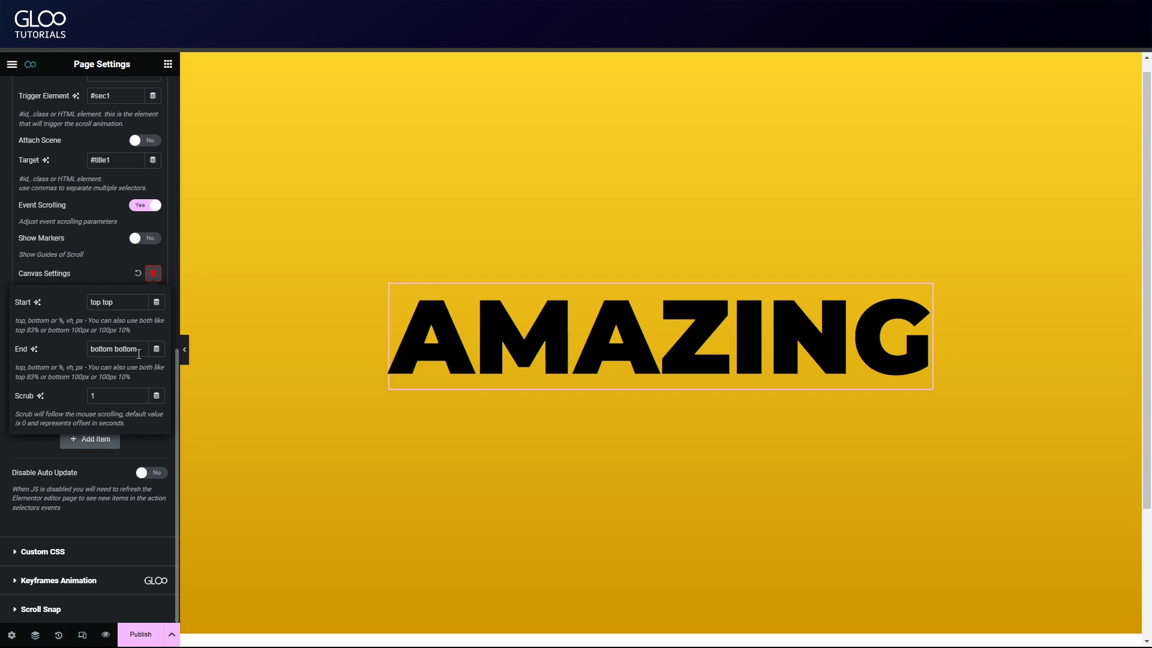
pyautogui.click(120, 274)
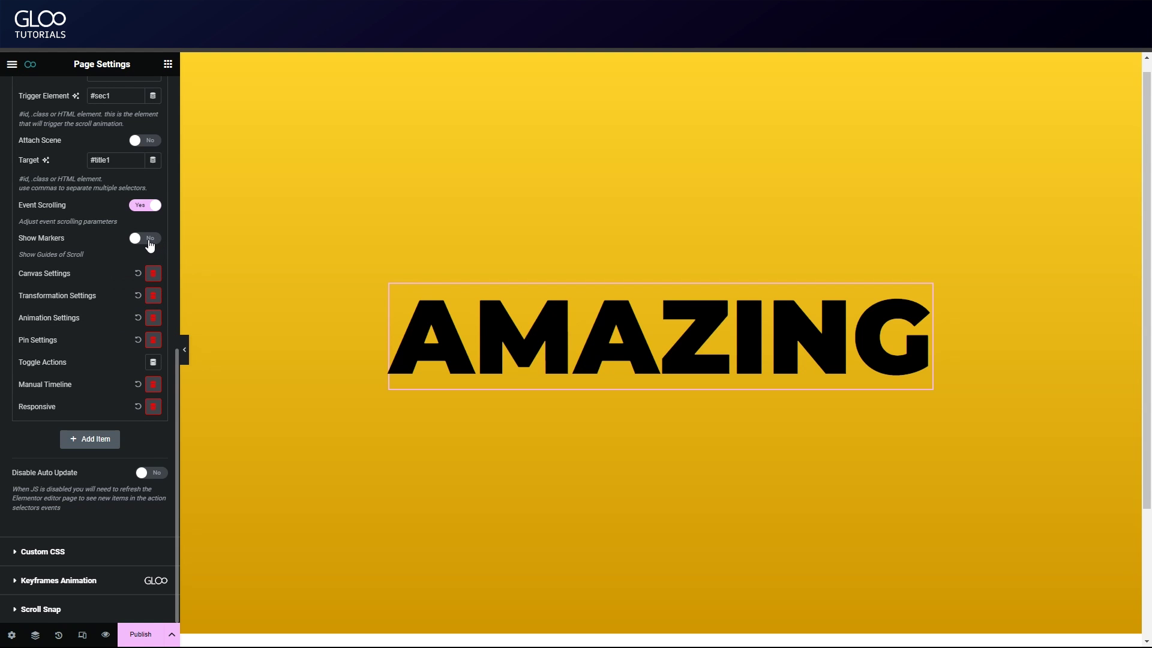
pyautogui.click(150, 239)
# Step: Edit the canvas Start value, replacing 'top' with '20px 2'
pyautogui.click(148, 279)
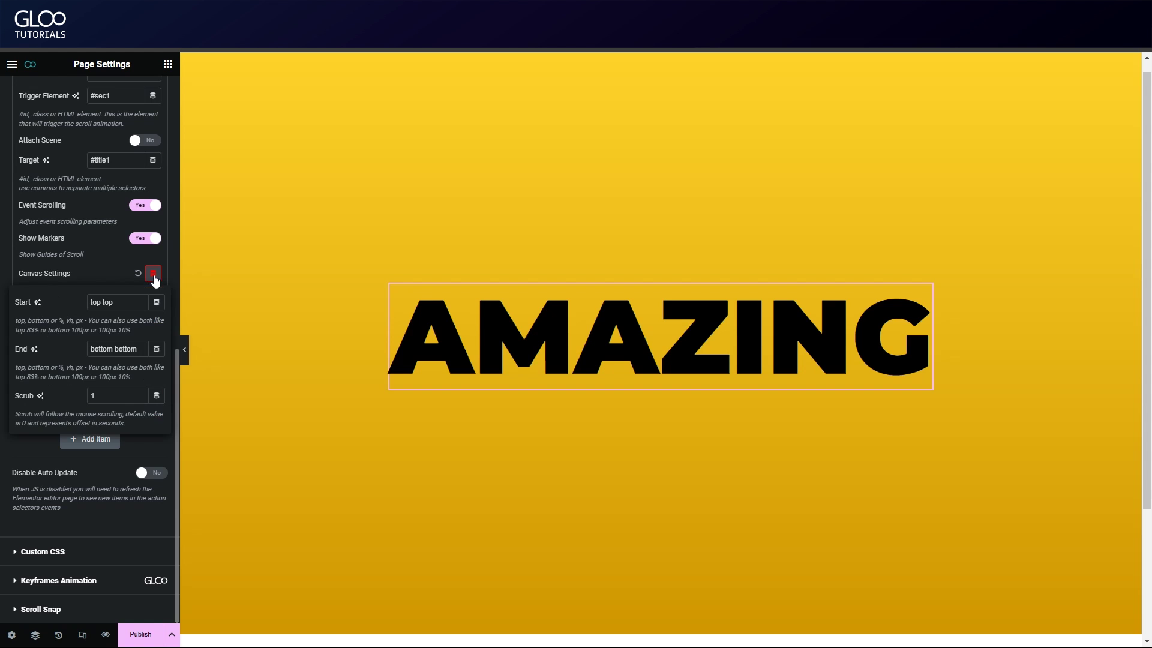
pyautogui.doubleClick(98, 303)
pyautogui.write('20px 2')
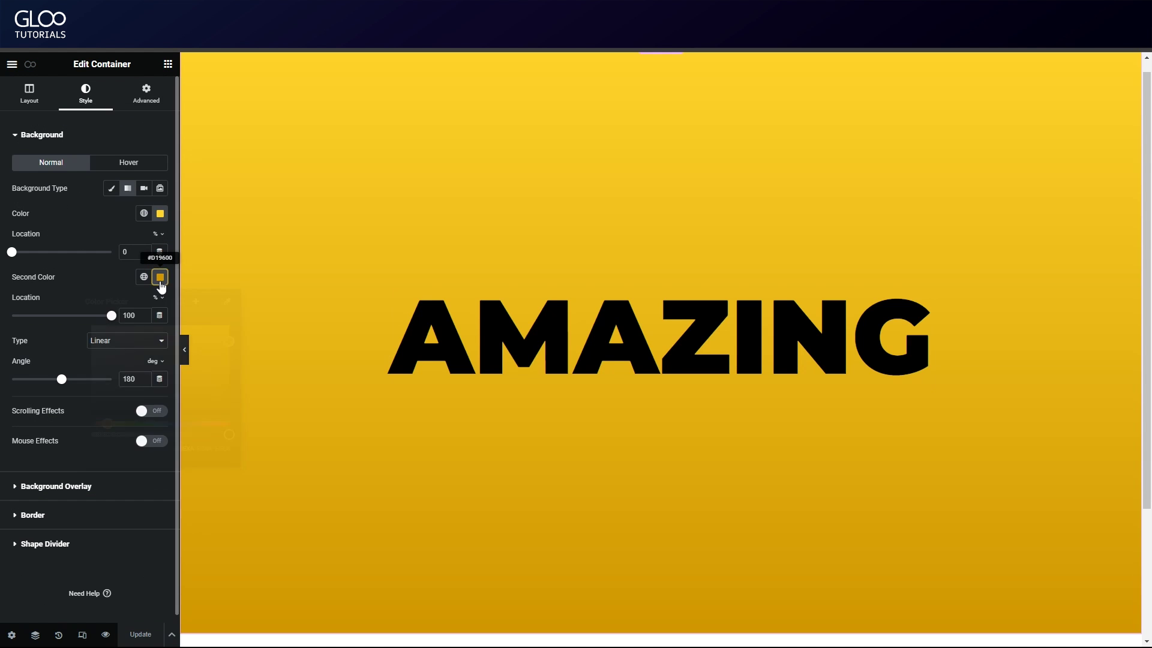
# Step: Set both gradient colours to light grey #C7C7C7 and save the page
pyautogui.click(157, 276)
pyautogui.moveTo(99, 360); pyautogui.dragTo(78, 340)
pyautogui.click(160, 214)
pyautogui.hotkey('ctrl', 'v')
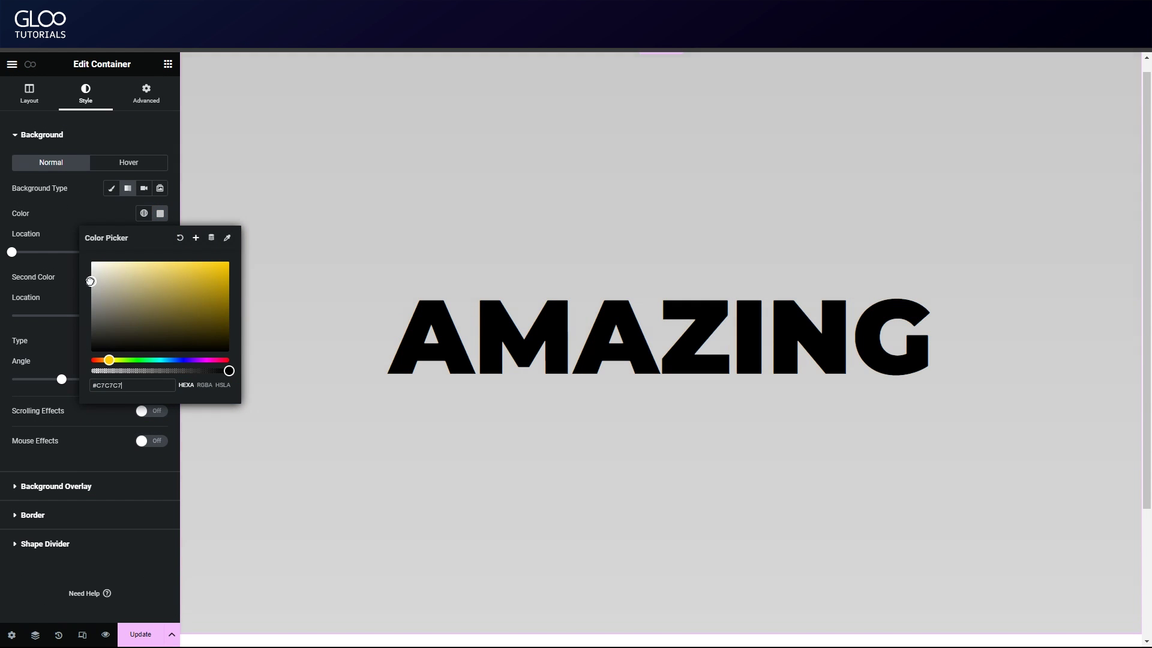
pyautogui.click(64, 218)
pyautogui.hotkey('ctrl', 's')
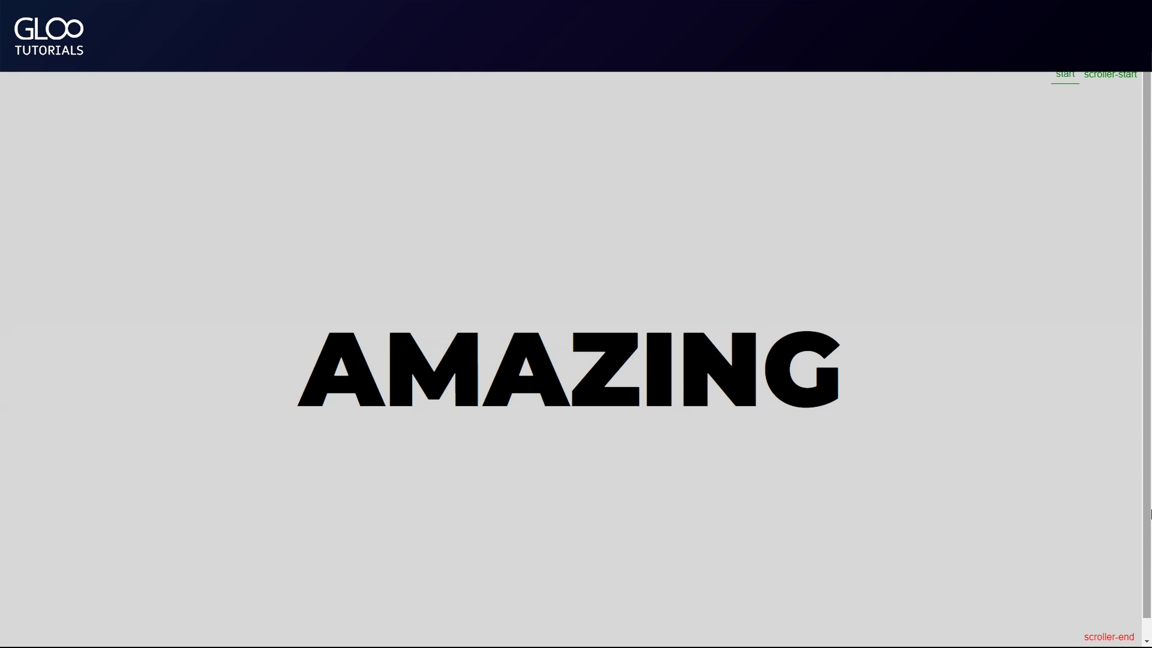
# Step: Scroll the live preview to check the start, end and scroller markers
pyautogui.moveTo(1150, 516); pyautogui.dragTo(1150, 535)
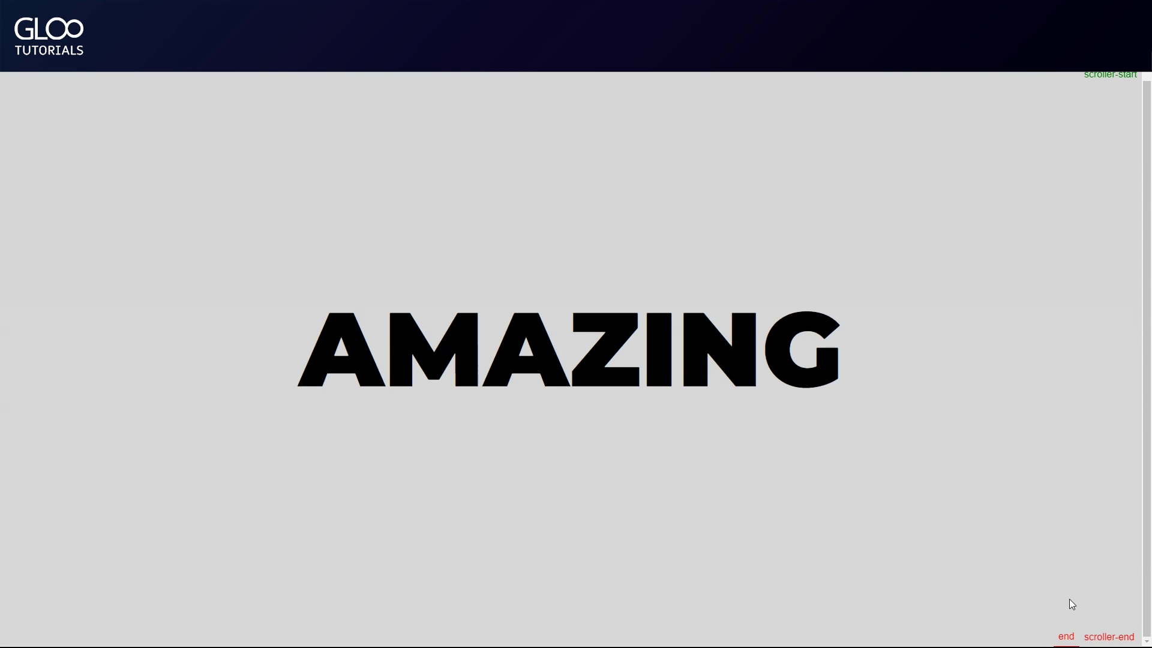
pyautogui.moveTo(1149, 510); pyautogui.dragTo(1150, 490)
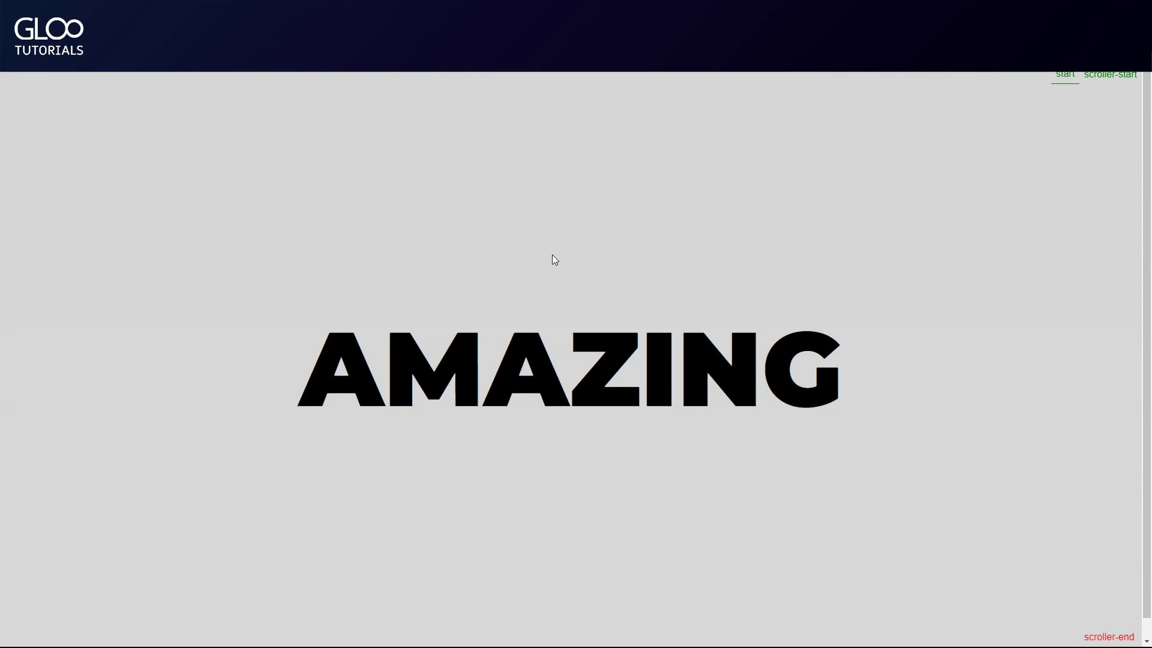
pyautogui.scroll(-1, 594, 329)
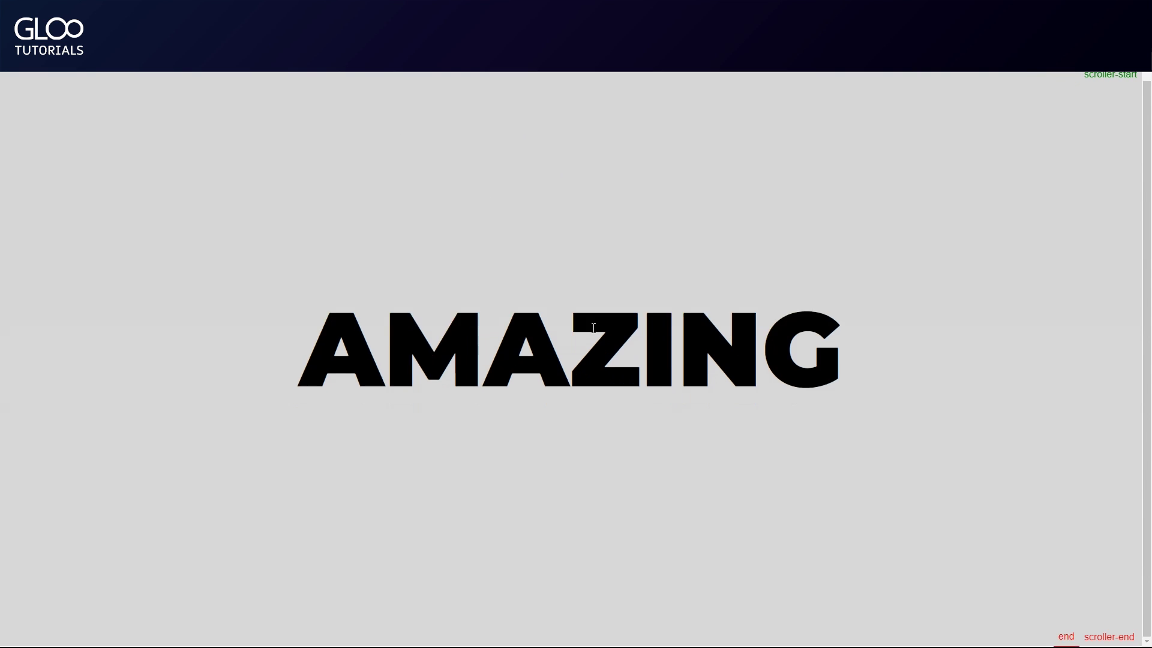
pyautogui.scroll(1, 594, 329)
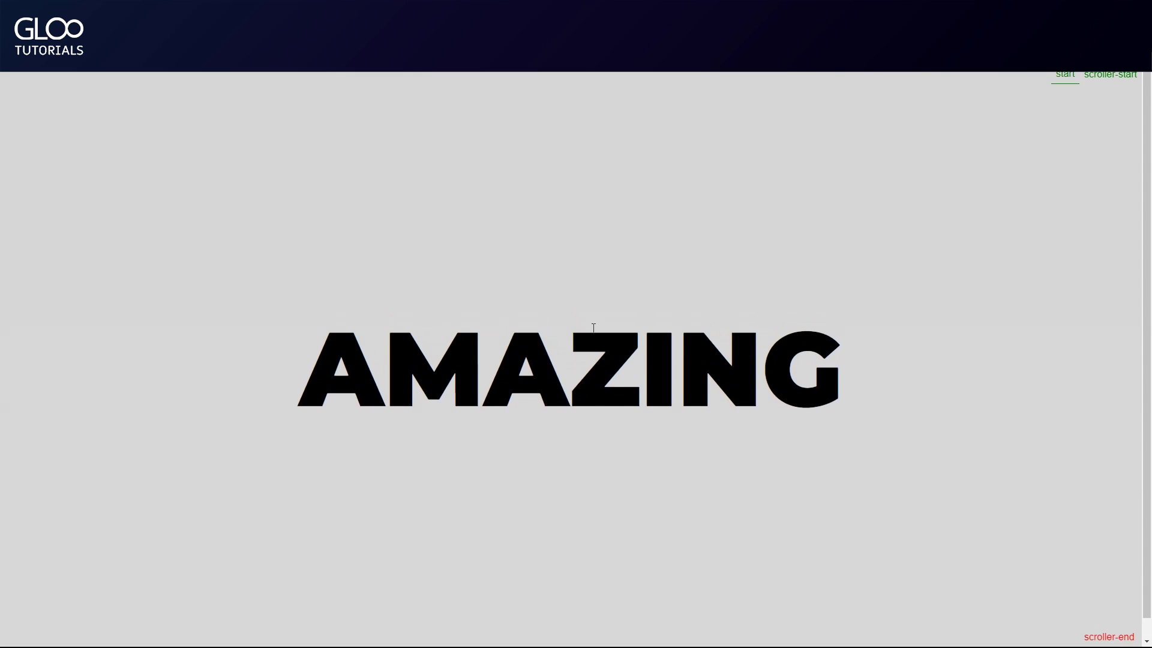
pyautogui.scroll(-1, 593, 329)
pyautogui.scroll(1, 594, 329)
pyautogui.scroll(-1, 594, 329)
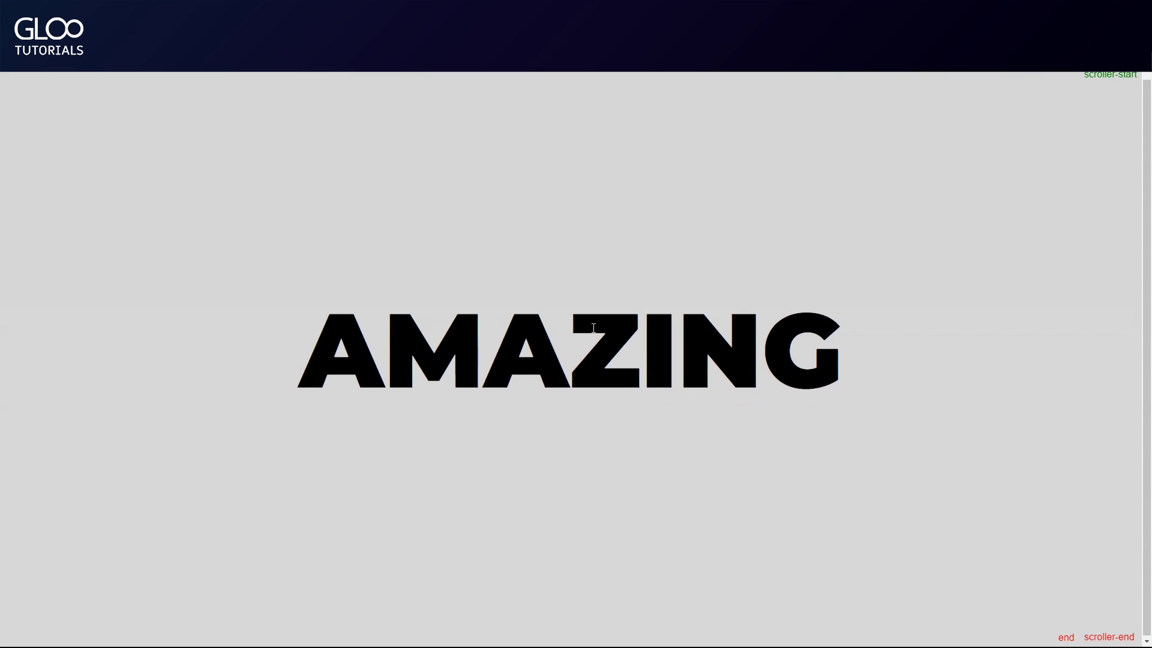
# Step: Make the AMAZING heading position fixed with a 50vh vertical offset
pyautogui.click(29, 95)
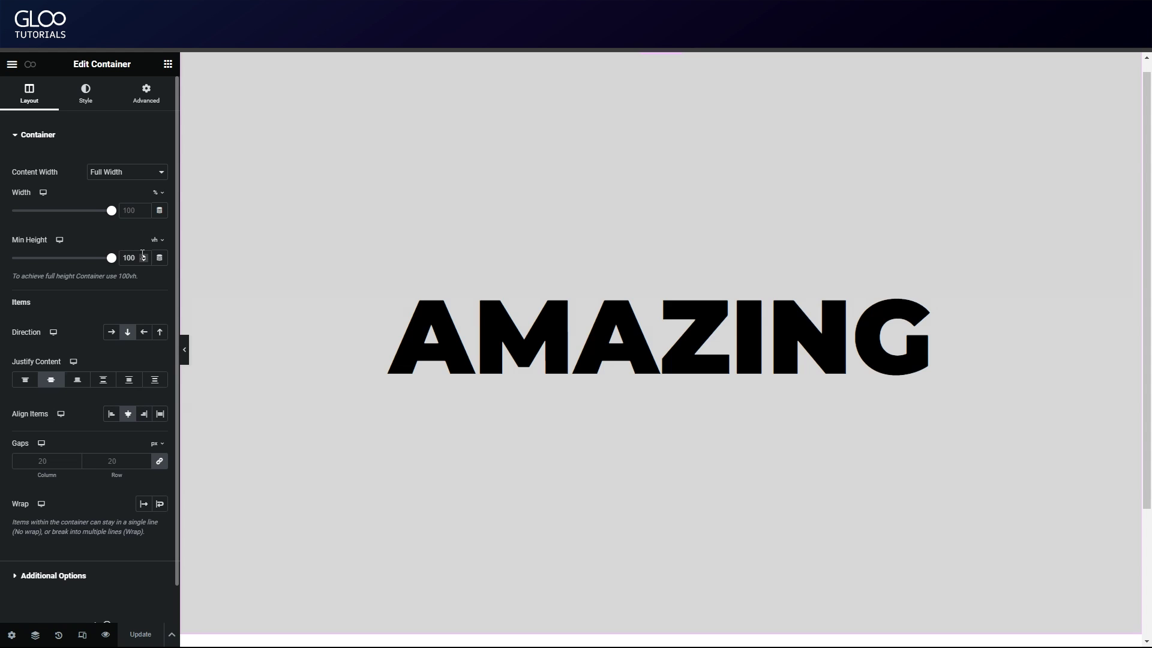
pyautogui.doubleClick(130, 257)
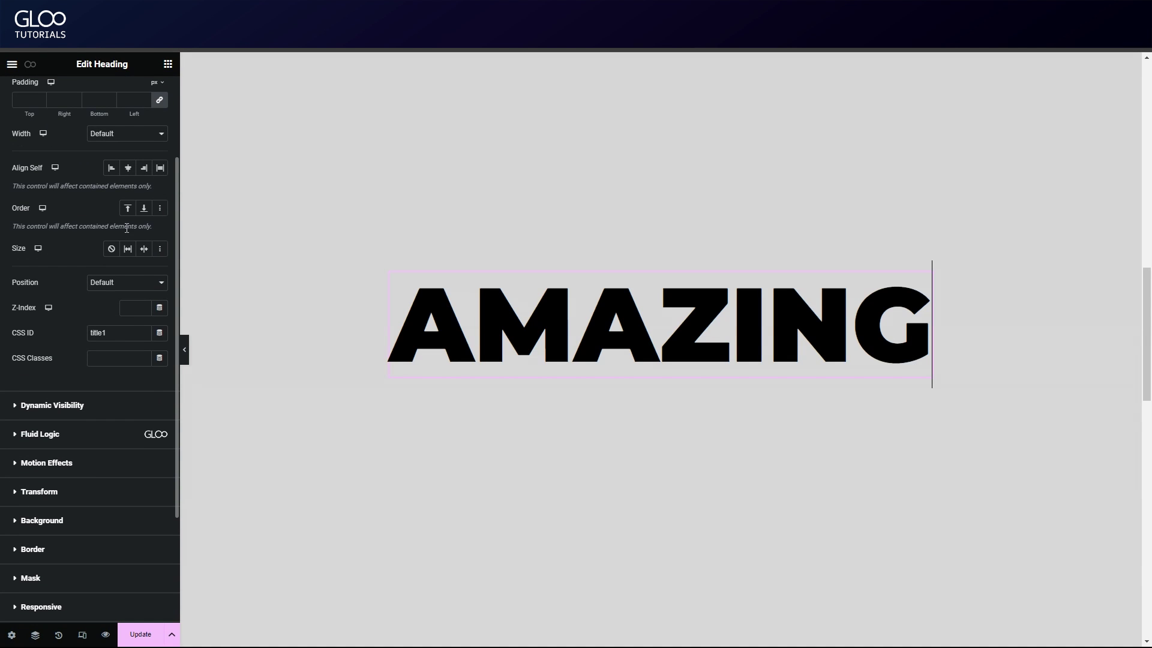
pyautogui.click(126, 282)
pyautogui.click(125, 315)
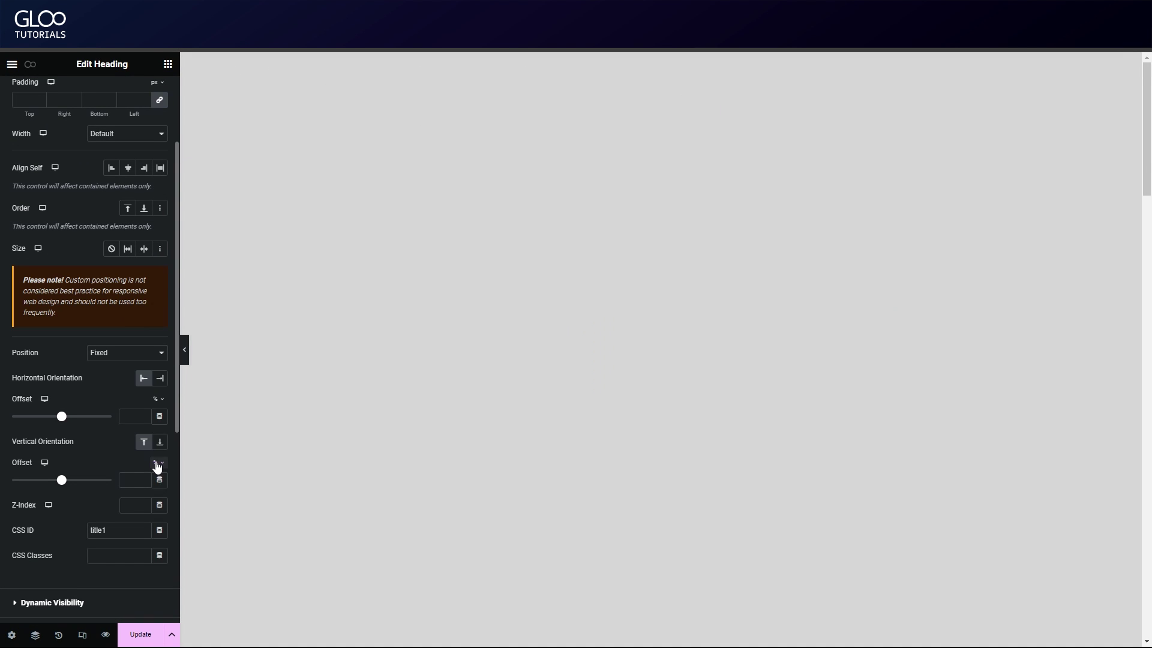
pyautogui.click(161, 538)
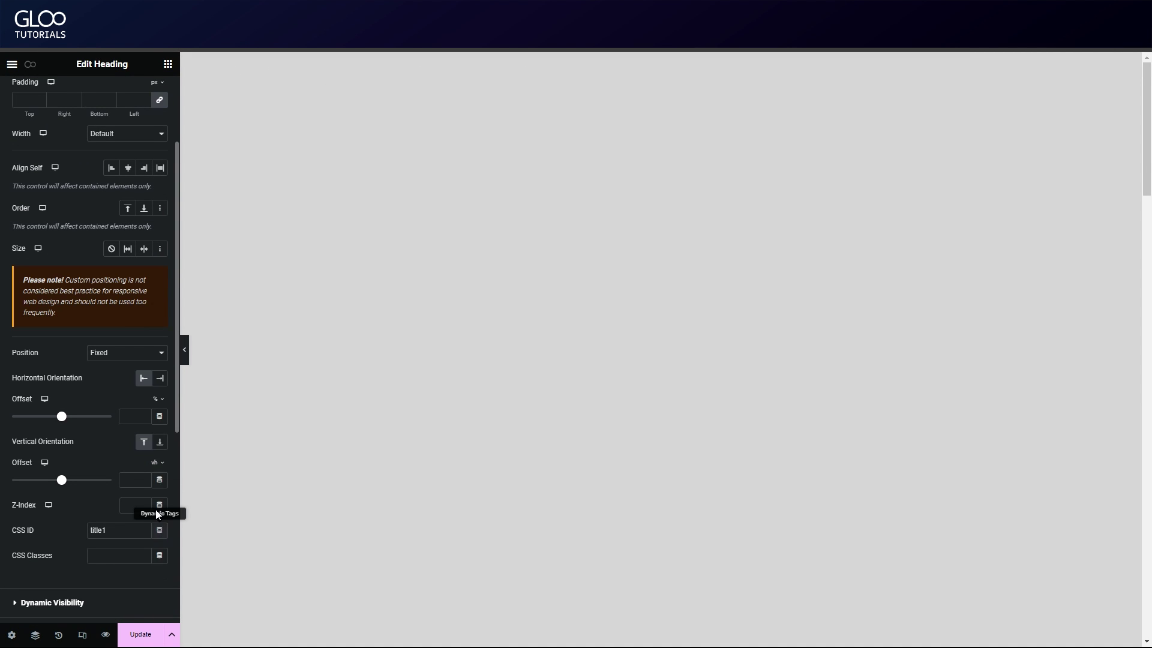
pyautogui.click(129, 480)
pyautogui.write('0')
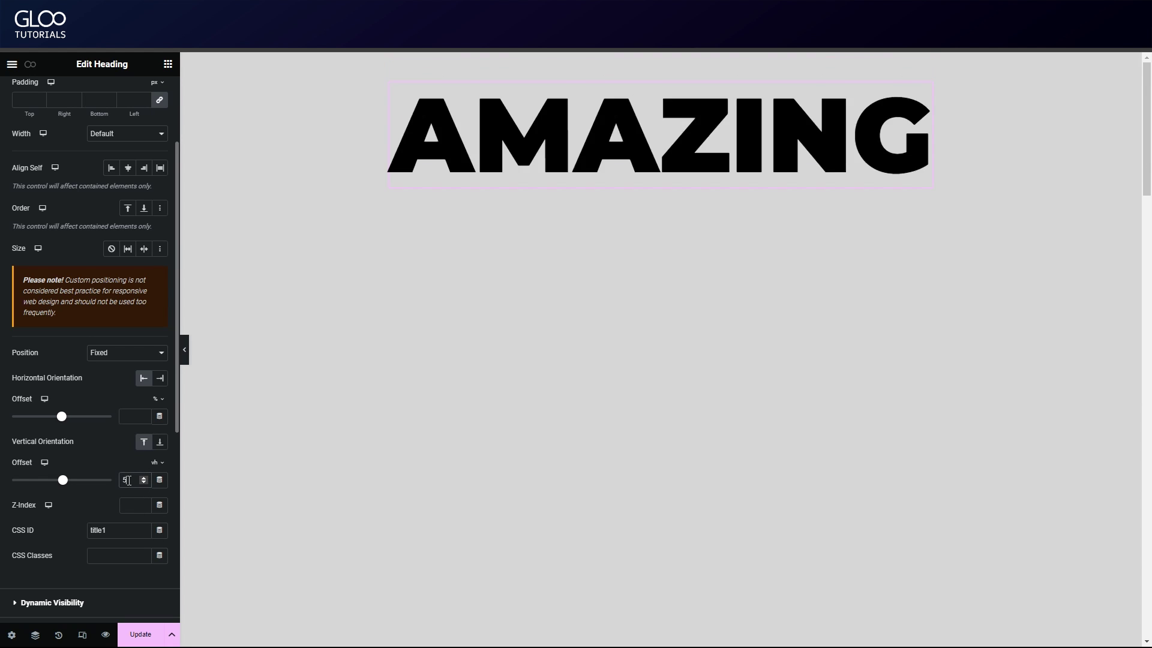
pyautogui.press('BackSpace')
pyautogui.write('50')
pyautogui.hotkey('ctrl', 'p')
# Step: Scroll the preview to confirm the heading stays fixed in the centre
pyautogui.scroll(-10, 997, 199)
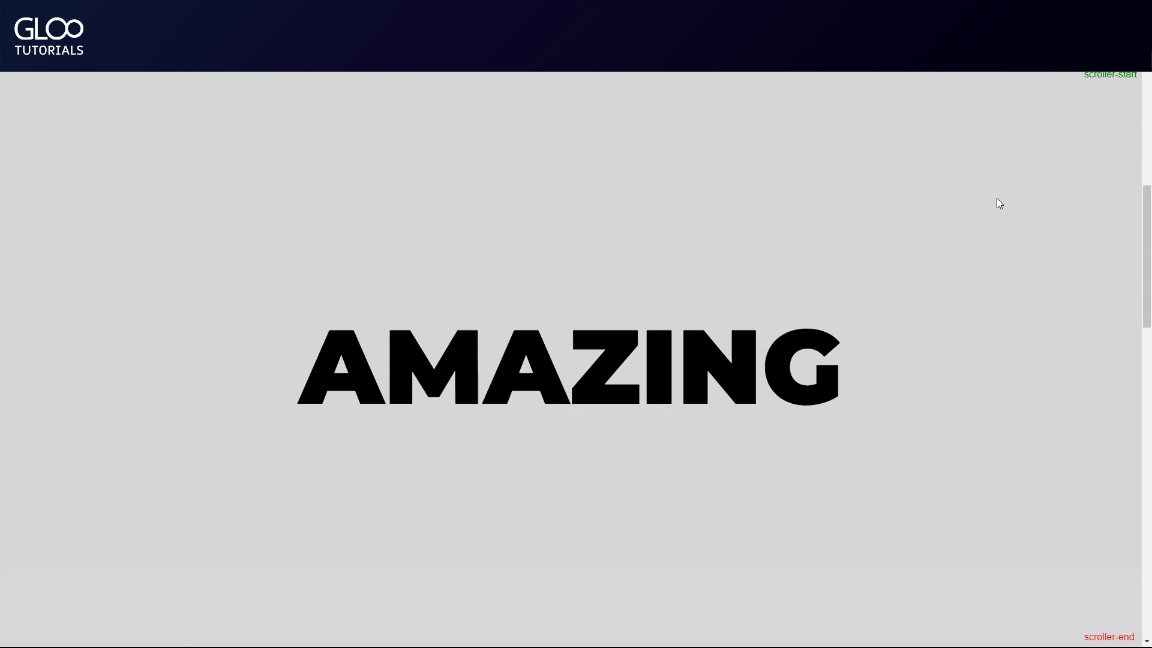
pyautogui.scroll(-15, 999, 204)
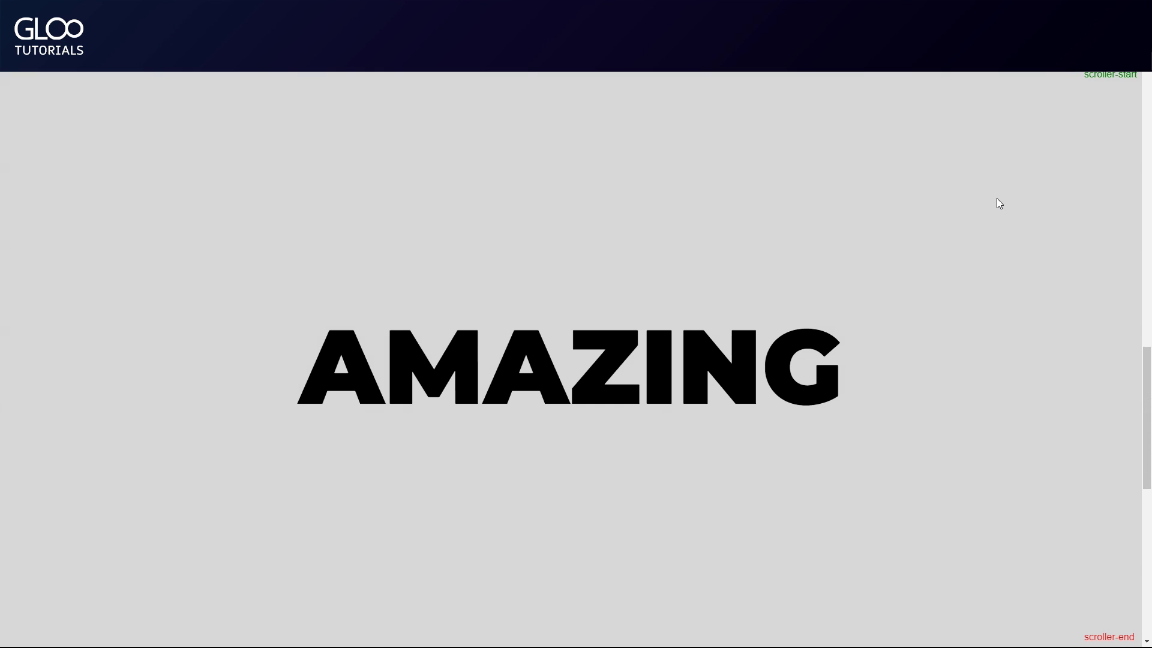
pyautogui.scroll(-1, 999, 204)
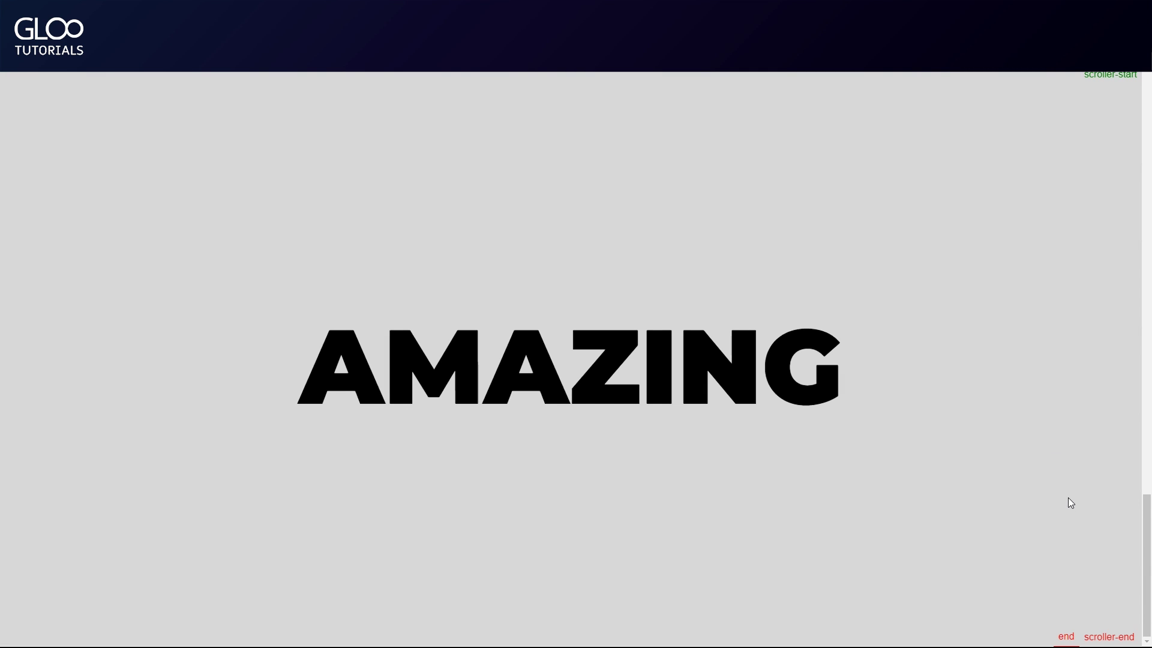
pyautogui.scroll(20, 879, 194)
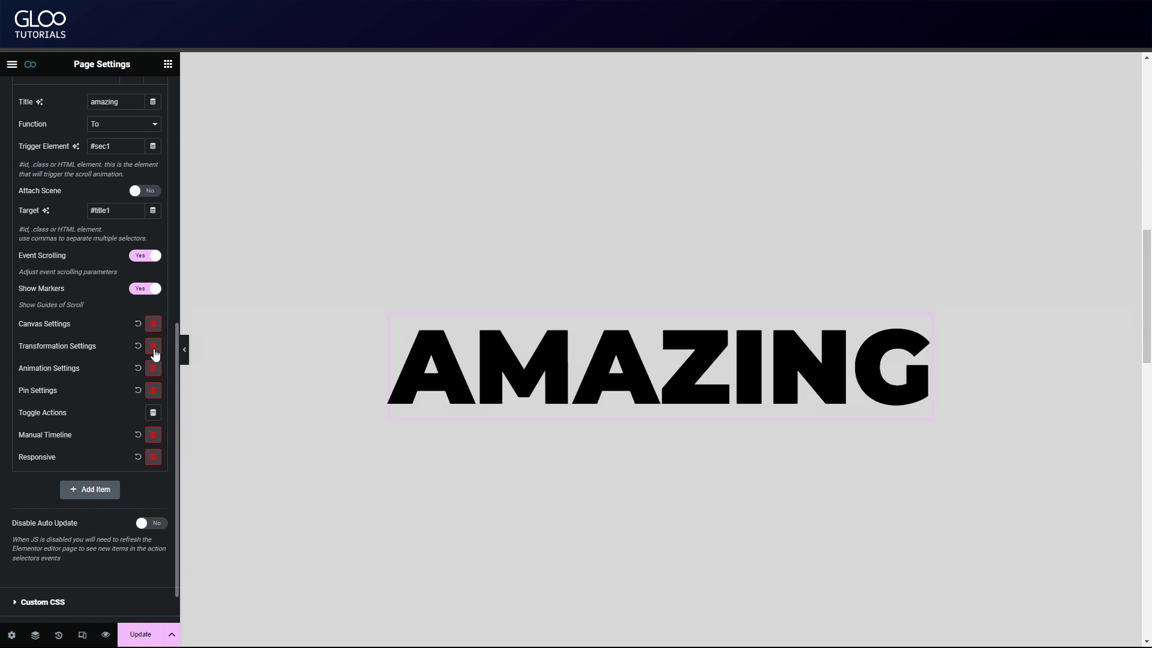
# Step: Expand the amazing event's transformation settings and step through its opacity, rotate and custom argument fields
pyautogui.click(155, 349)
pyautogui.scroll(-1, 112, 453)
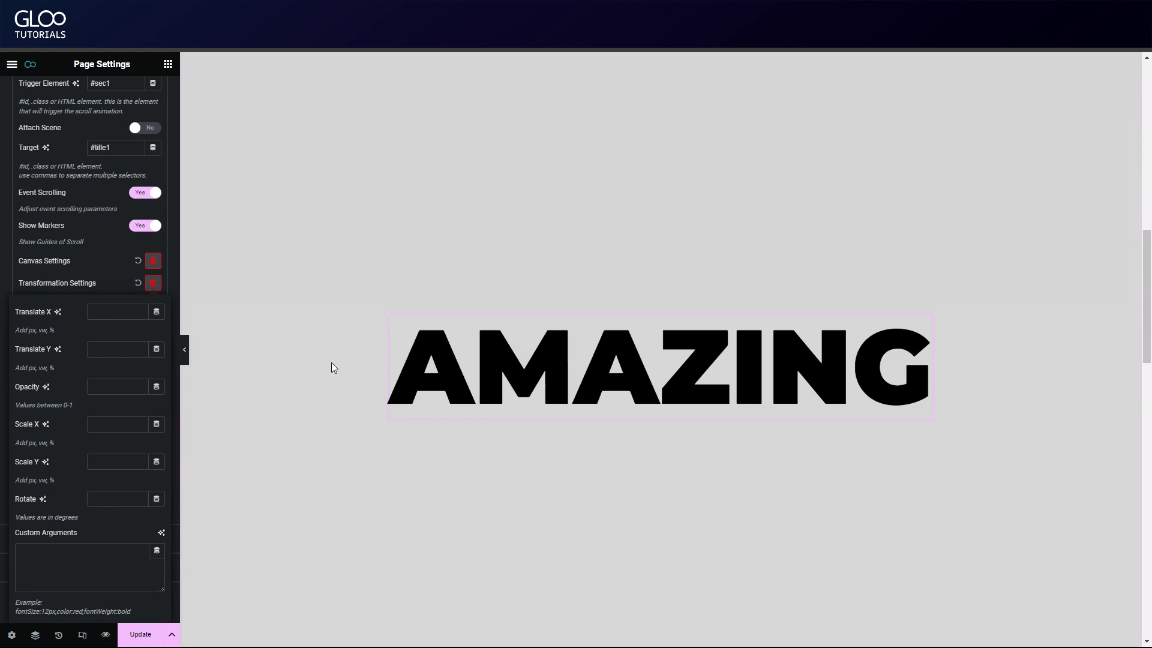
pyautogui.click(114, 385)
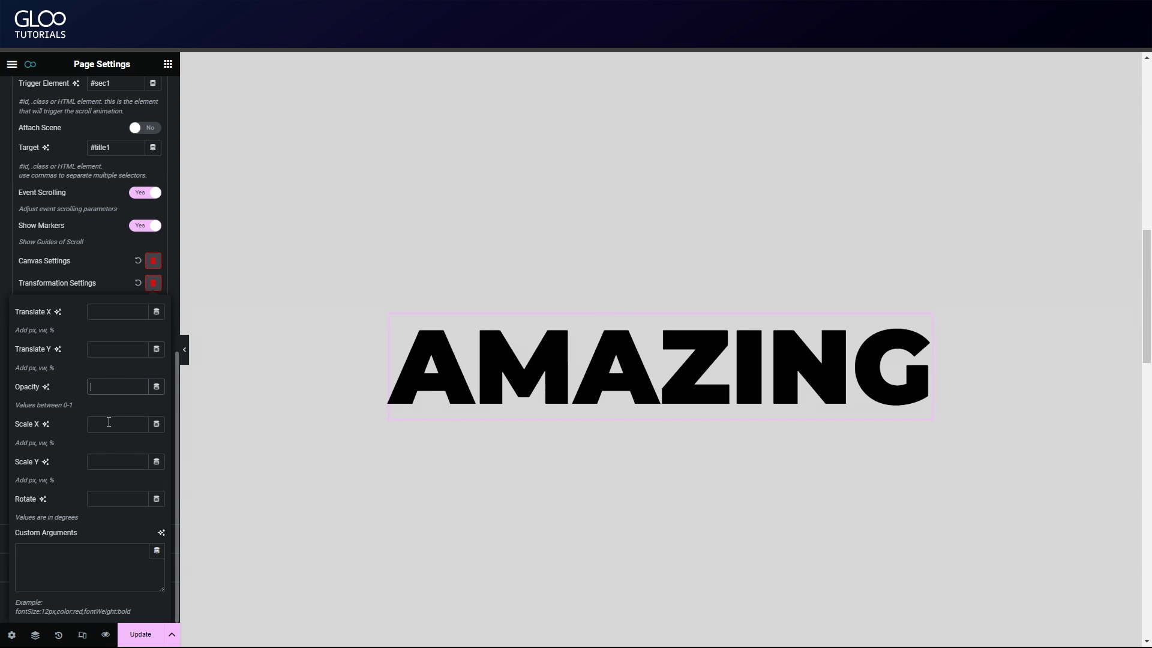
pyautogui.click(110, 501)
pyautogui.click(123, 547)
pyautogui.scroll(1, 120, 358)
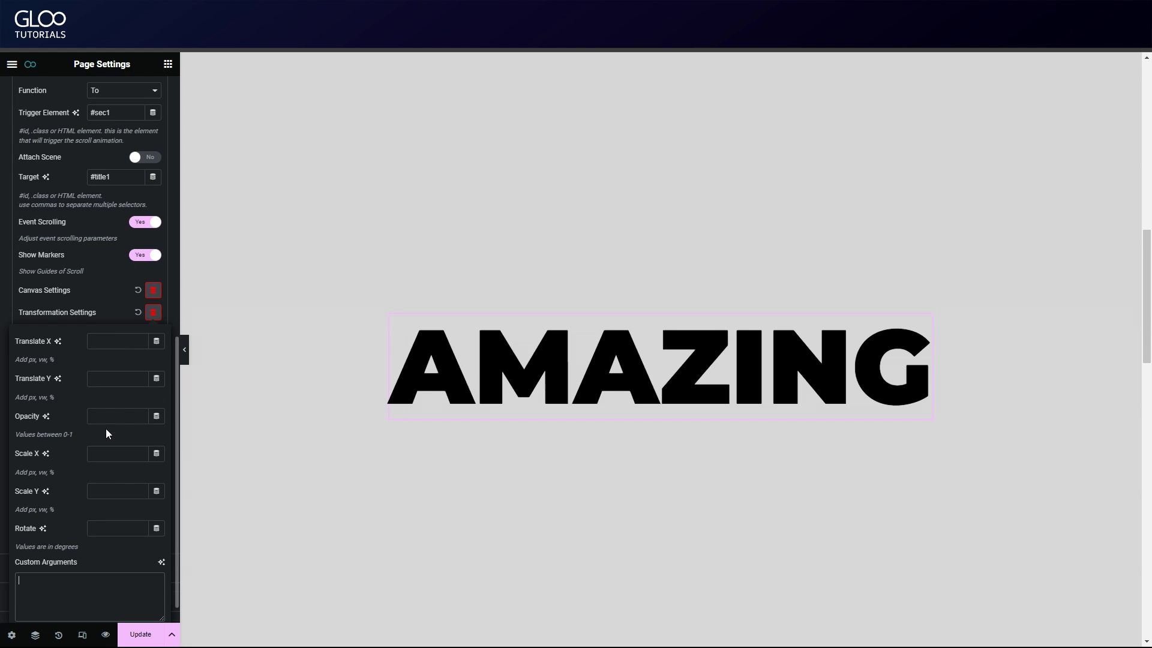
pyautogui.scroll(3, 106, 428)
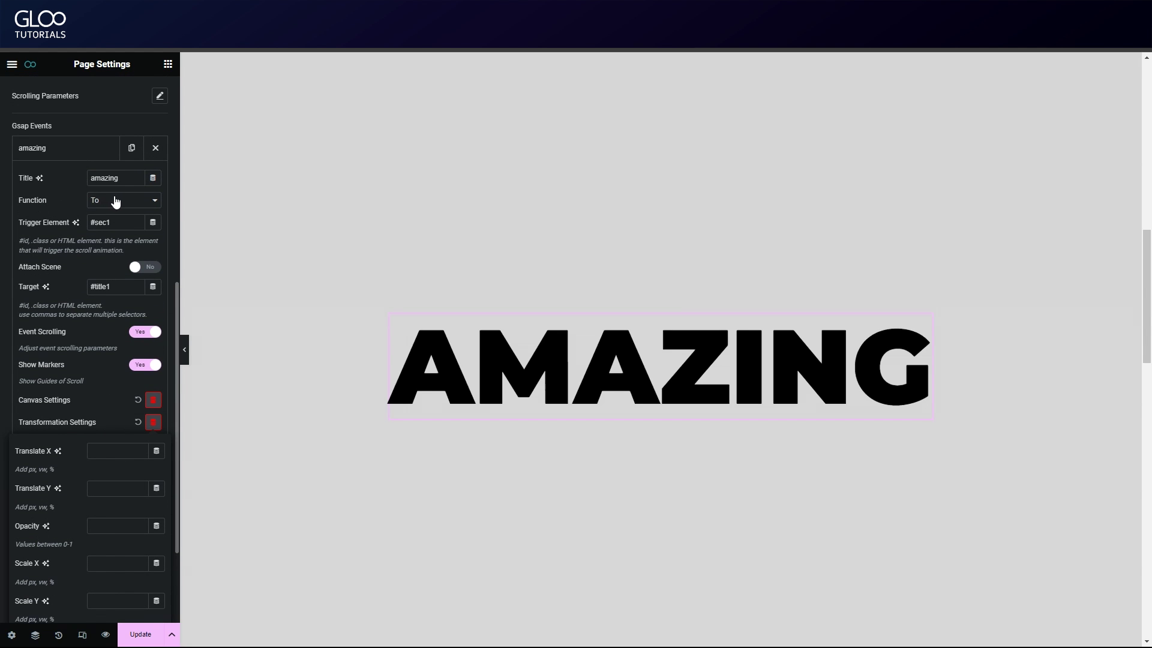
# Step: Keep Function on To, set Translate X to 200px, and update the page
pyautogui.click(113, 200)
pyautogui.click(109, 222)
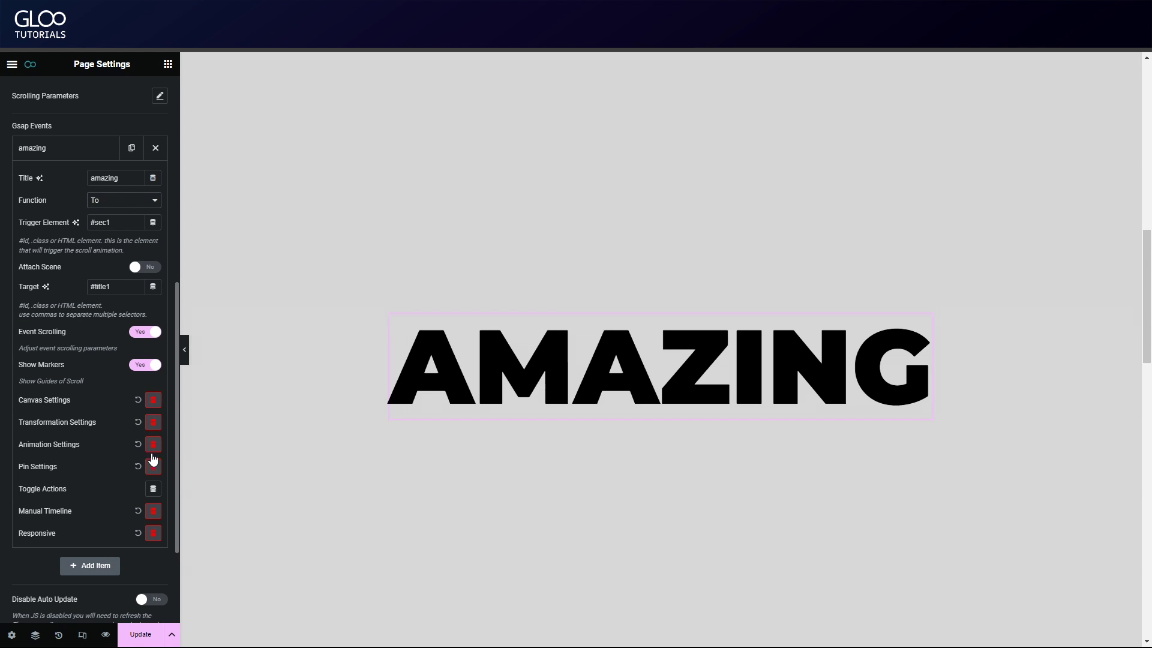
pyautogui.click(154, 422)
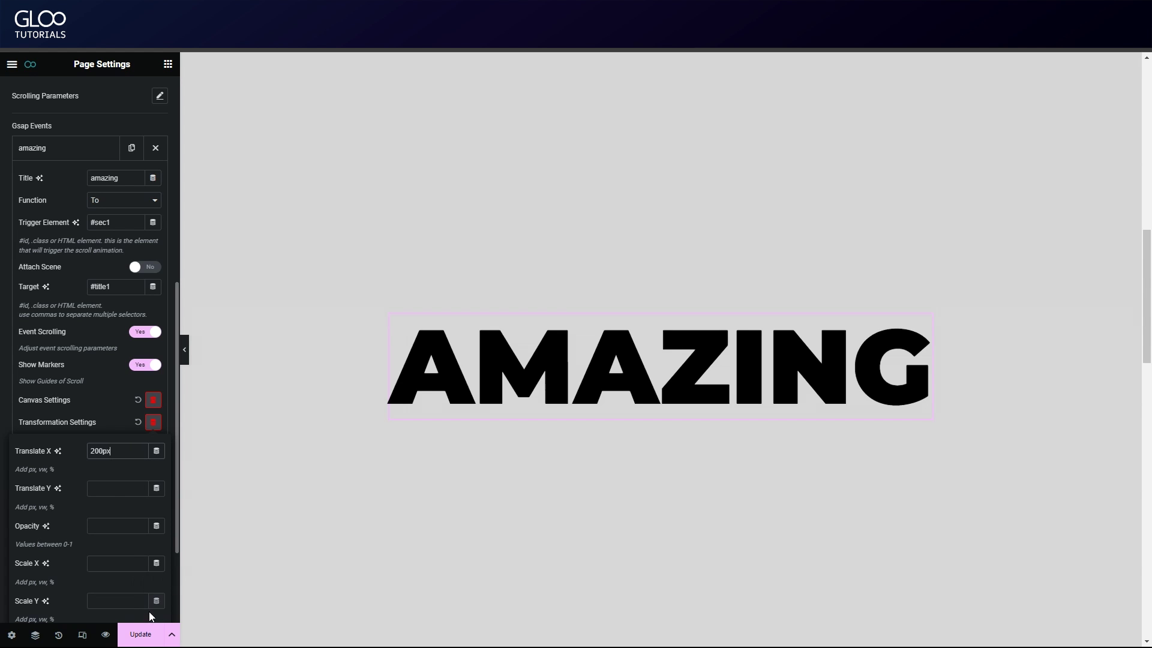
pyautogui.click(143, 633)
# Step: Preview the page full screen and scroll up and down to watch AMAZING slide right
pyautogui.hotkey('ctrl', 'p')
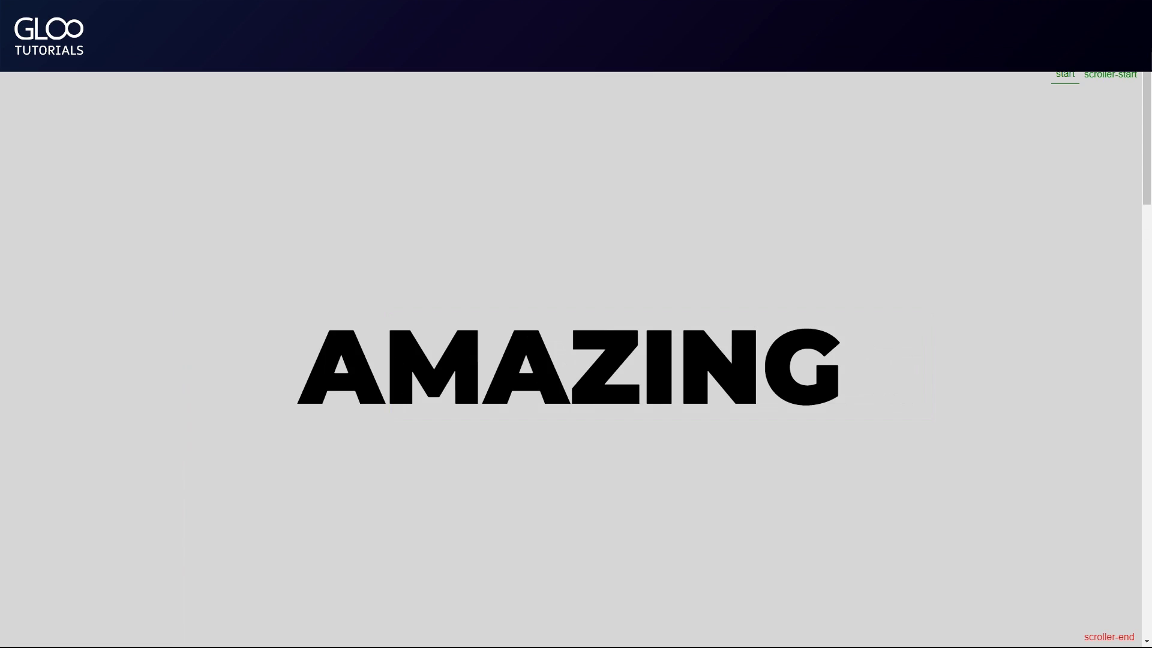
pyautogui.scroll(-5, 841, 362)
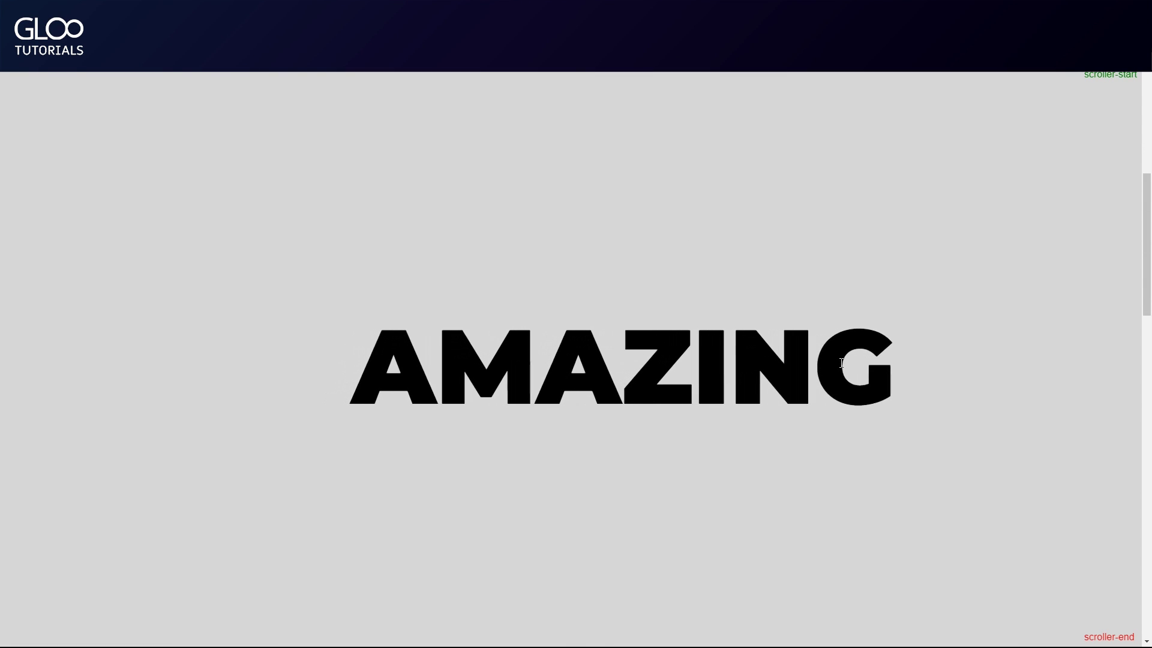
pyautogui.scroll(-5, 841, 363)
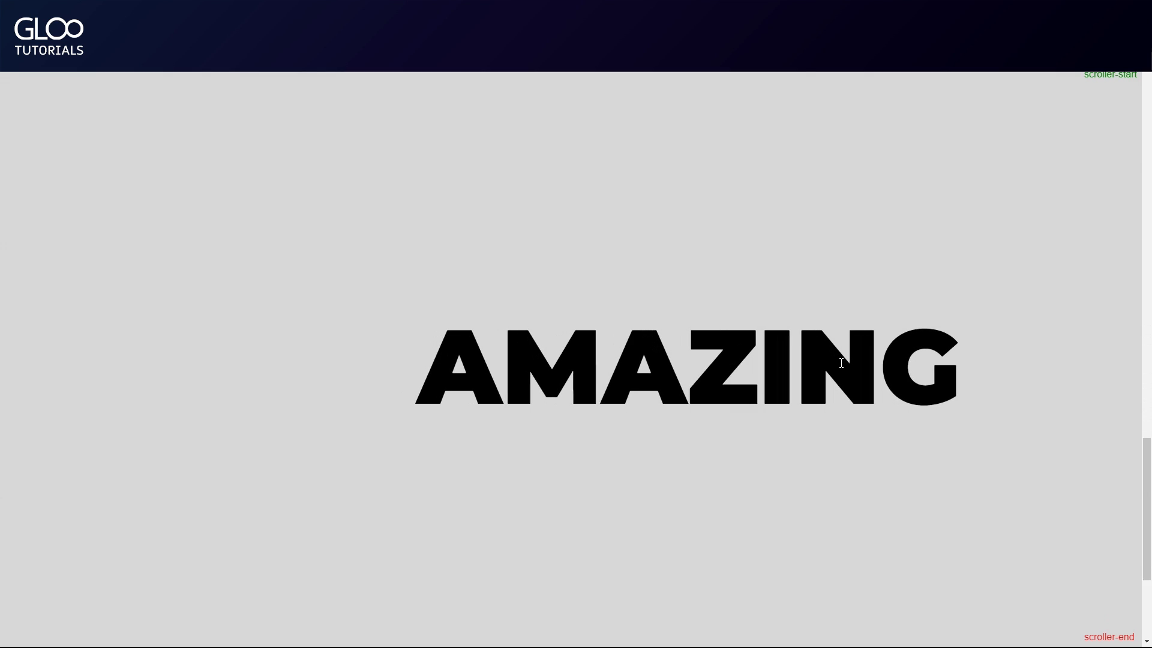
pyautogui.scroll(6, 841, 363)
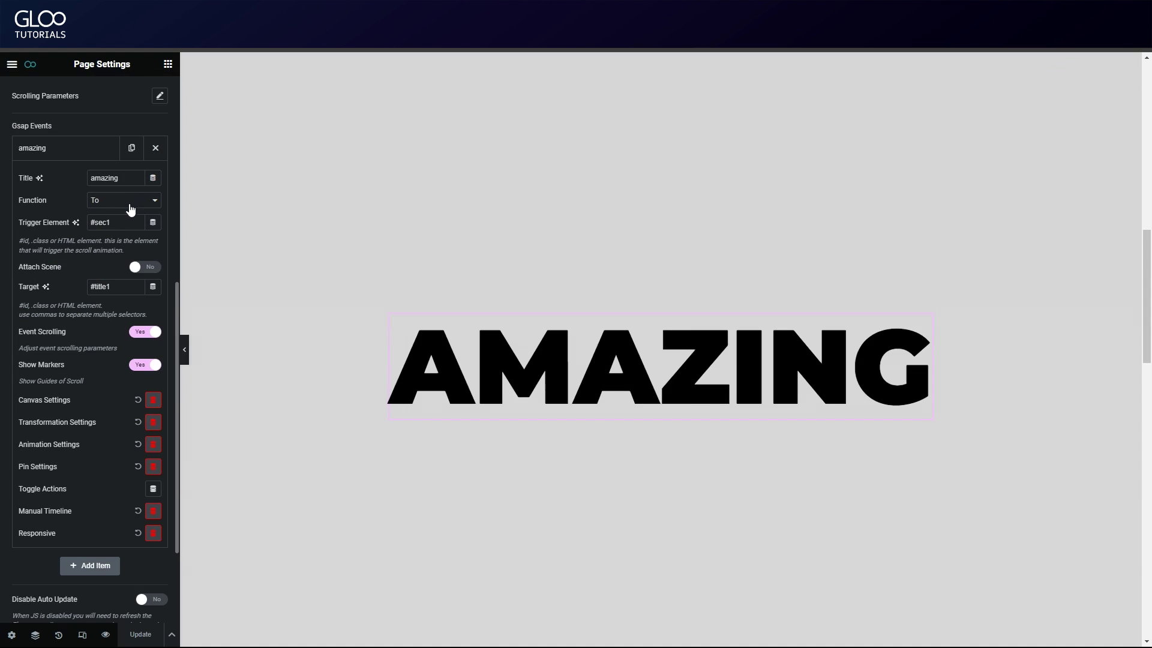
# Step: Switch the amazing event's Function from To to From, update, and scroll the preview to test
pyautogui.click(126, 202)
pyautogui.click(127, 211)
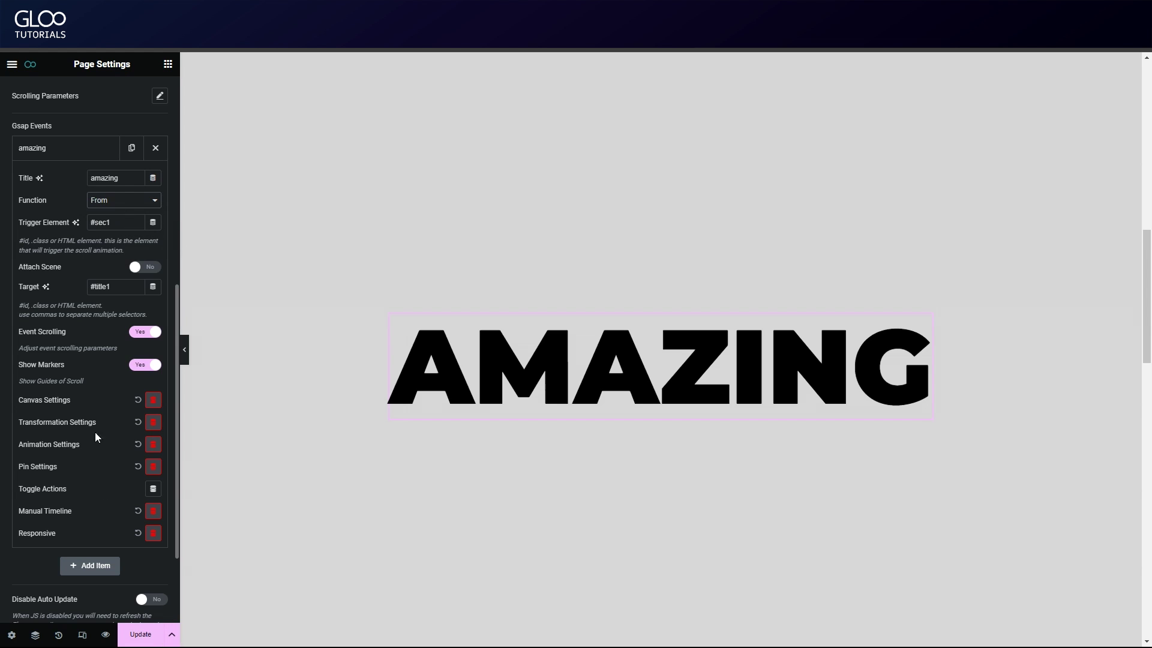
pyautogui.click(138, 634)
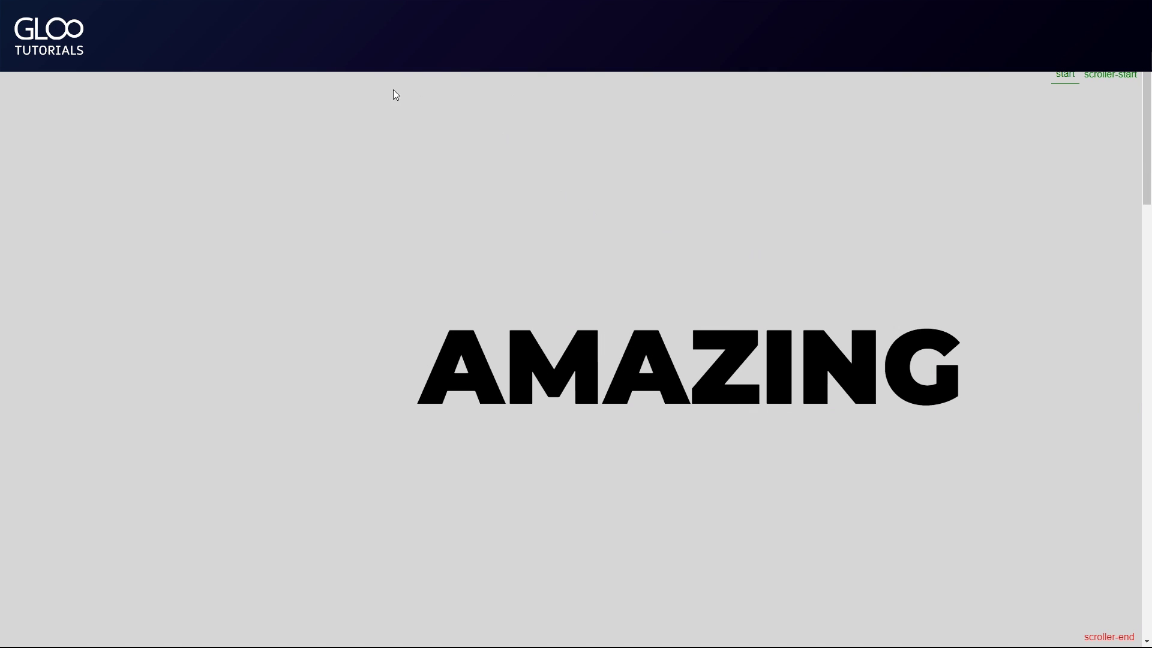
pyautogui.scroll(-5, 383, 204)
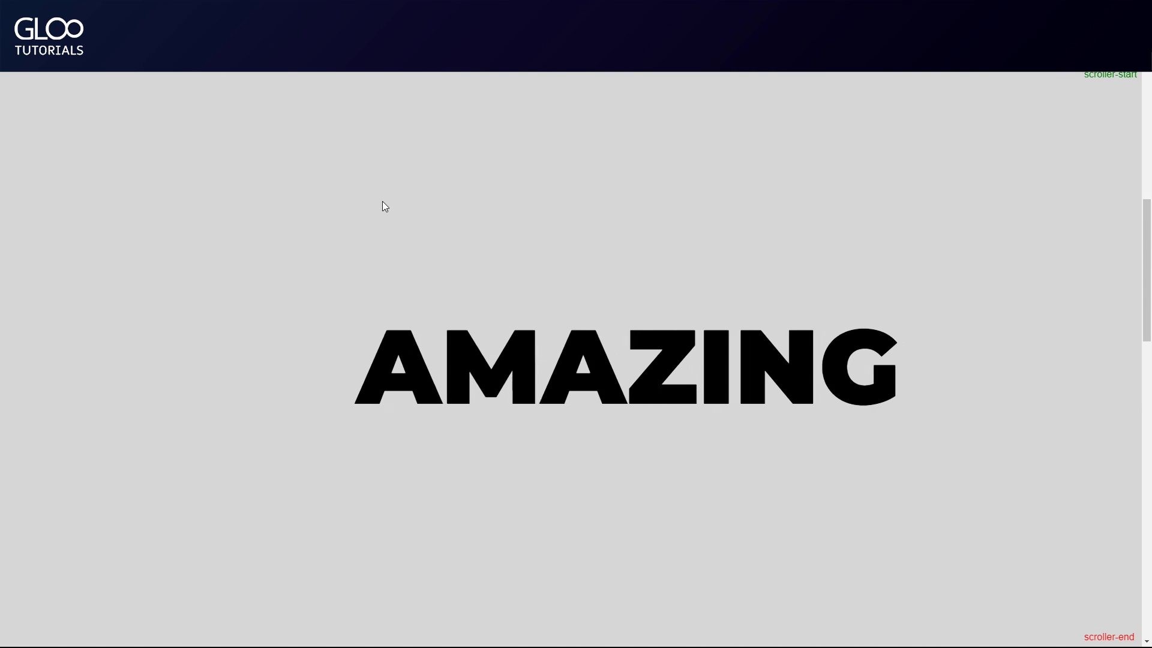
pyautogui.scroll(3, 385, 206)
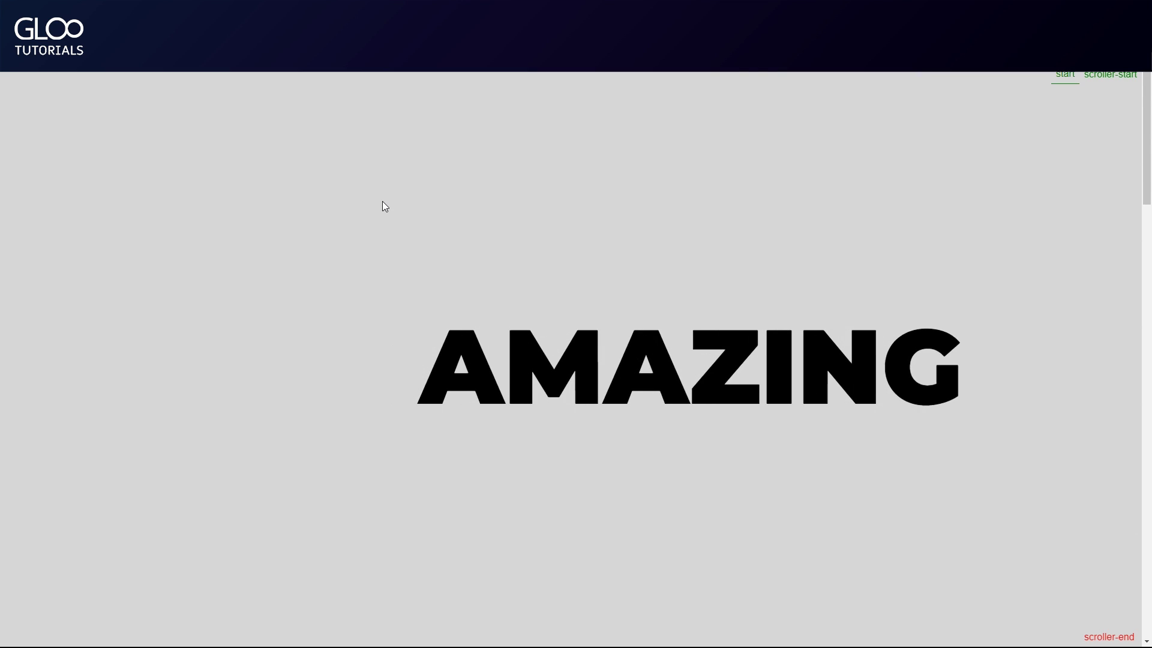
pyautogui.scroll(-2, 385, 206)
pyautogui.scroll(5, 385, 206)
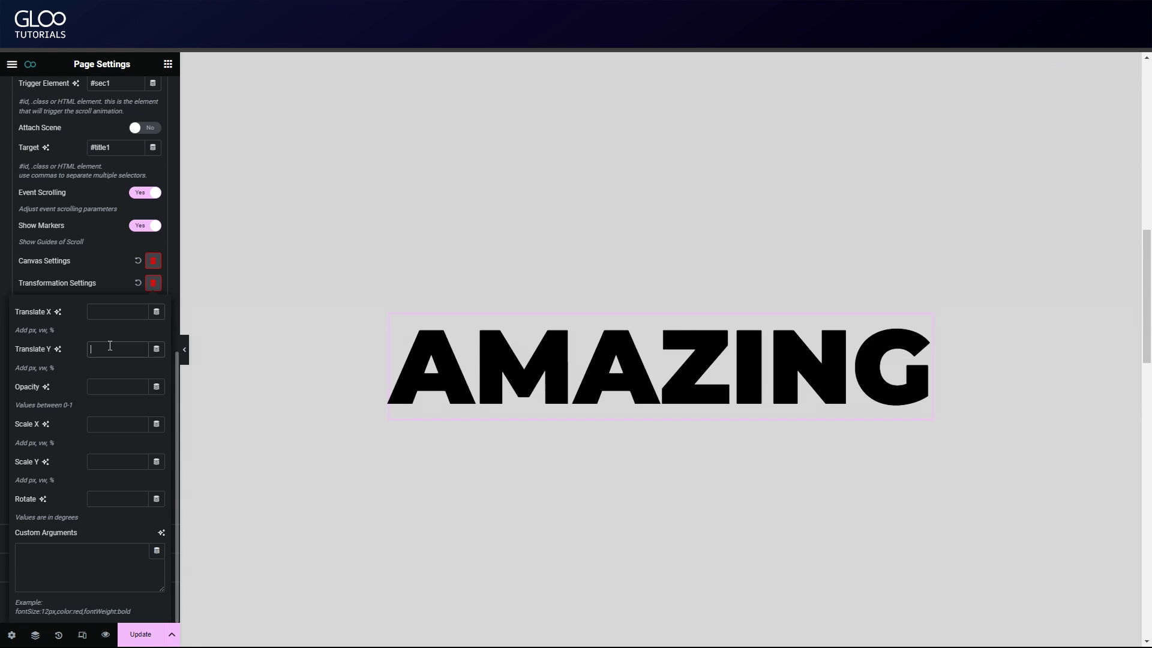
# Step: Start the From tween at opacity 0 and Translate X -200px, update, and scroll-test the fade-in
pyautogui.write('00')
pyautogui.click(142, 634)
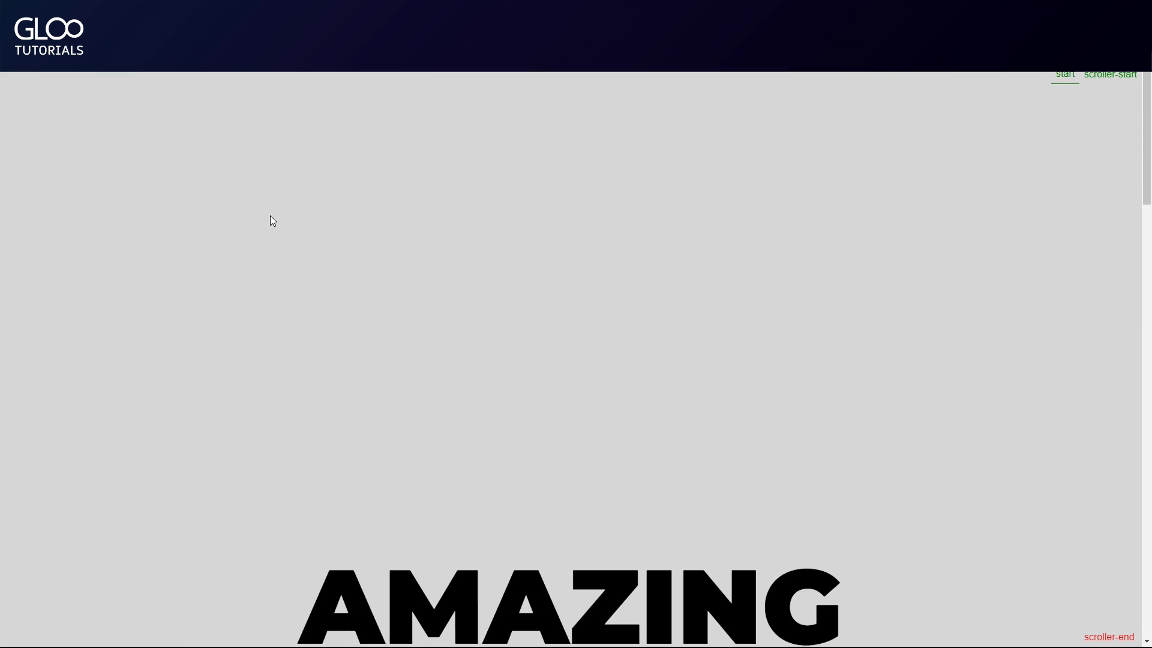
pyautogui.scroll(-10, 271, 217)
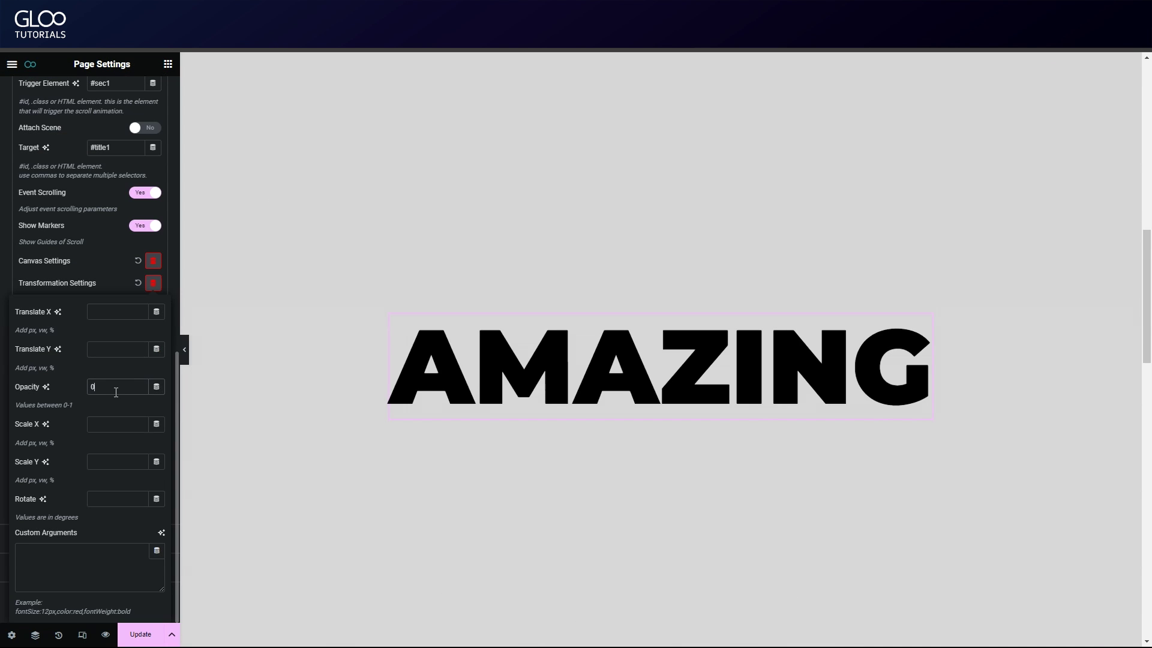
pyautogui.click(99, 123)
pyautogui.scroll(3, 99, 126)
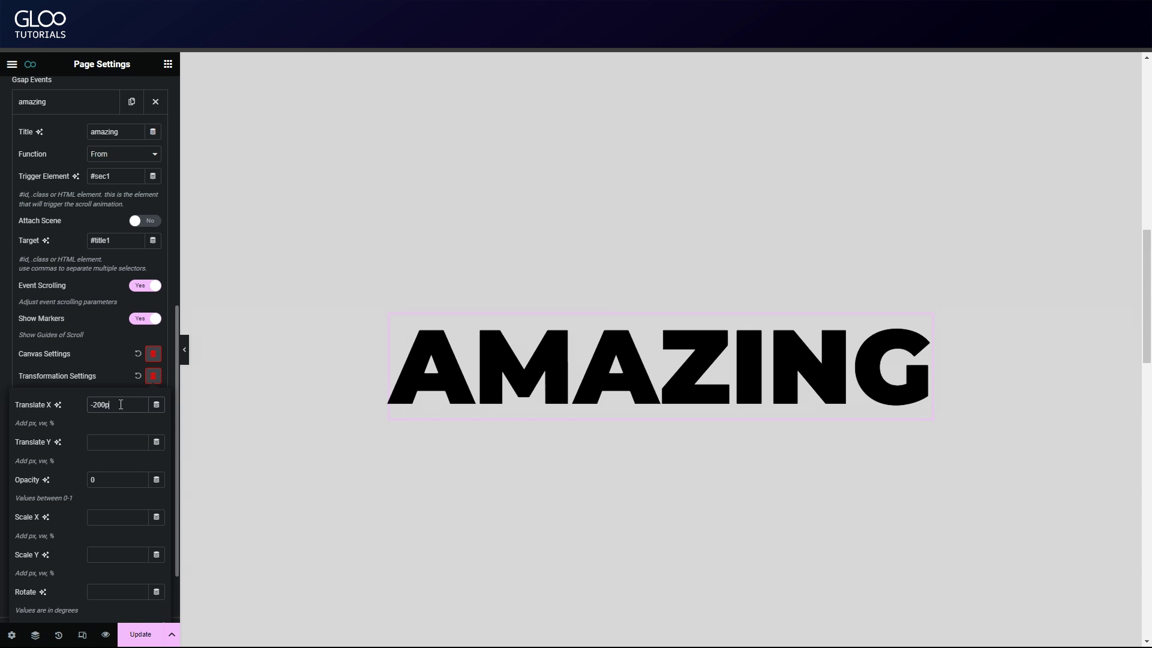
pyautogui.click(142, 634)
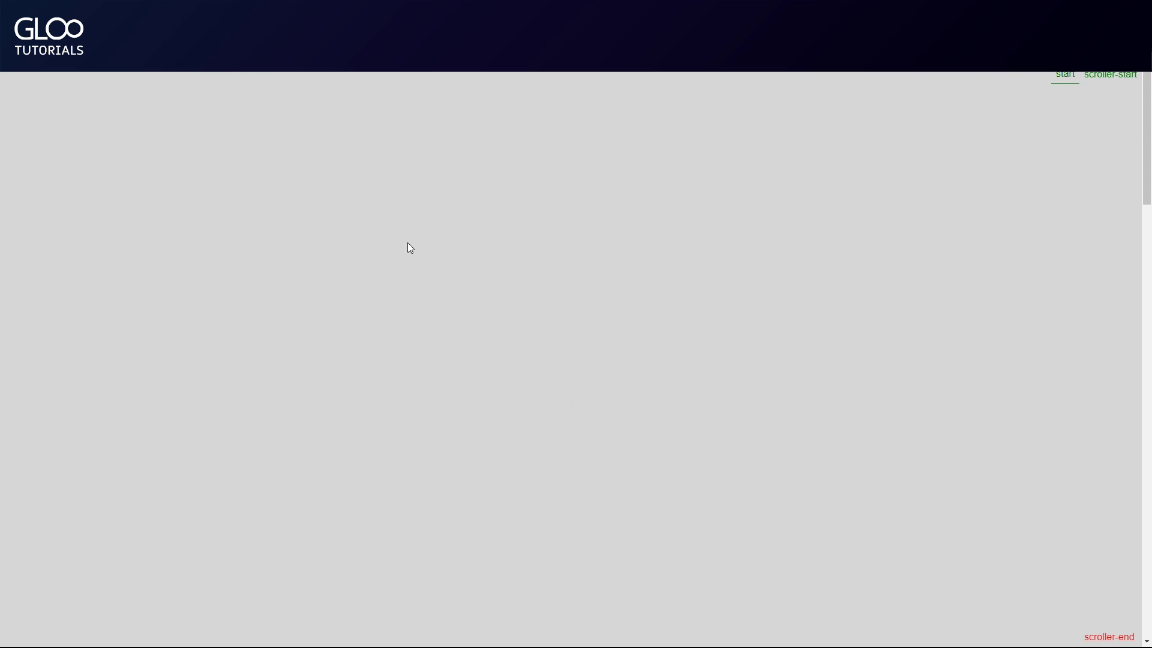
pyautogui.scroll(-5, 405, 250)
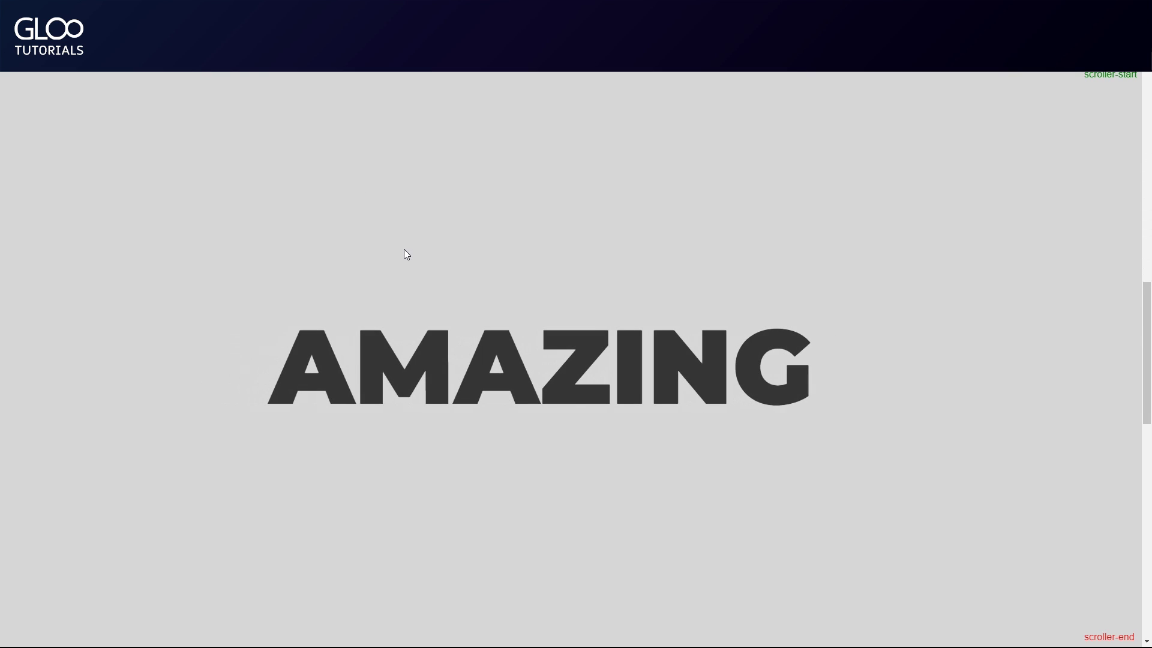
pyautogui.scroll(4, 405, 249)
# Step: Scroll the preview once more and update the page
pyautogui.scroll(-5, 404, 250)
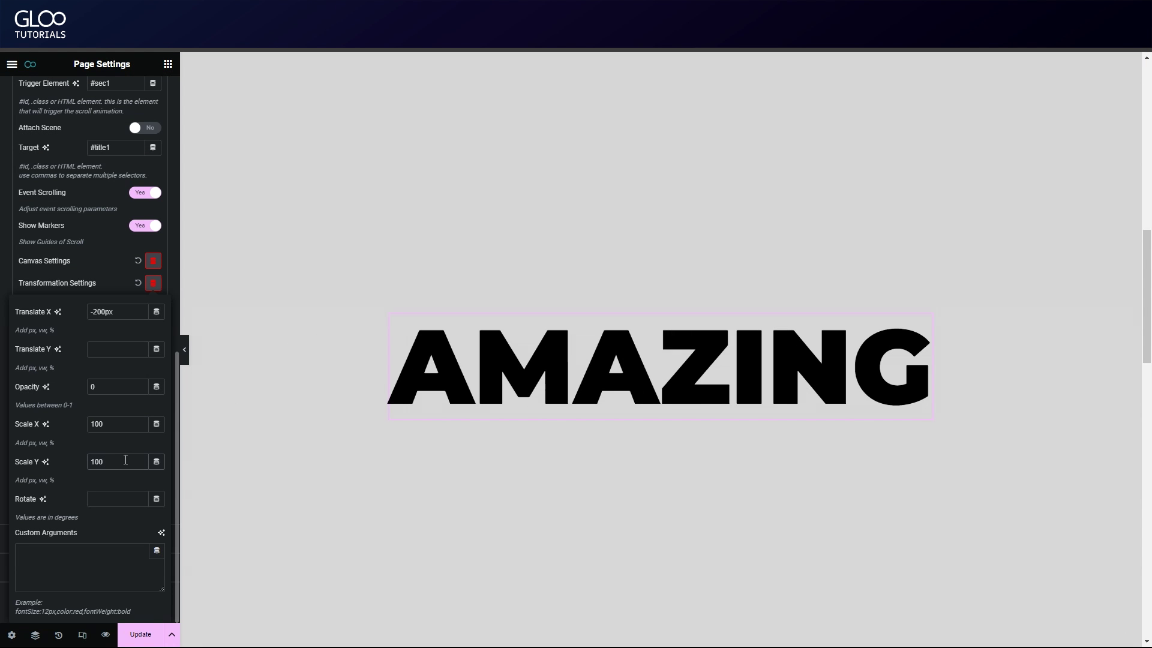
pyautogui.click(141, 634)
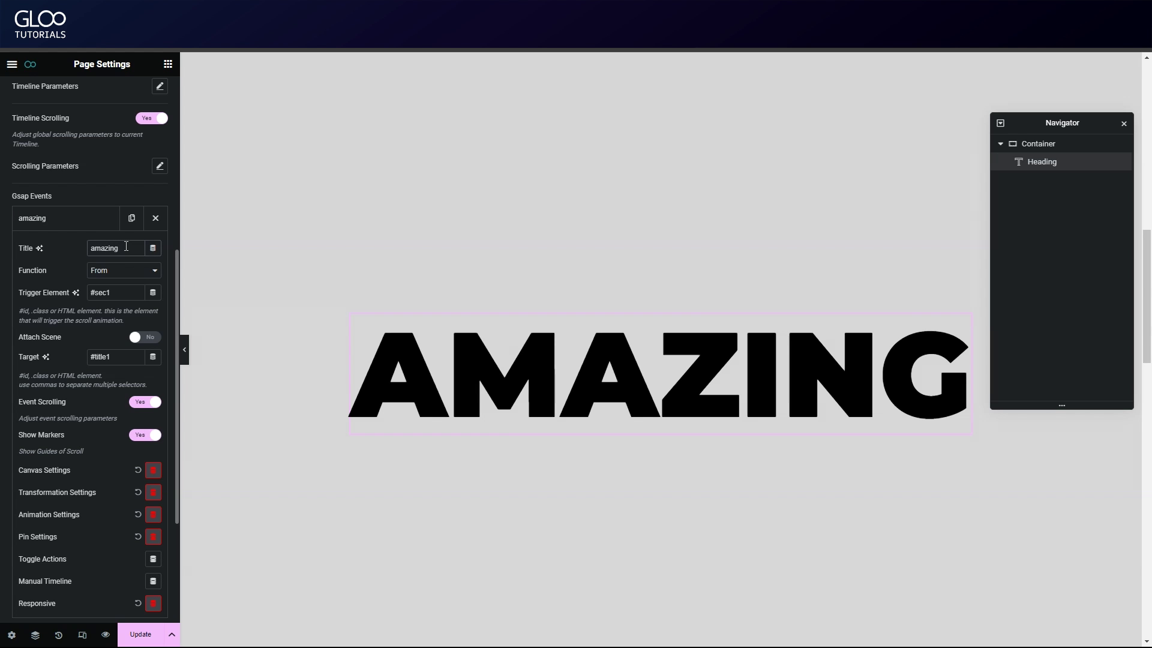
# Step: Duplicate the amazing in event to create the amazing out copy
pyautogui.click(69, 220)
pyautogui.click(132, 218)
pyautogui.scroll(3, 87, 242)
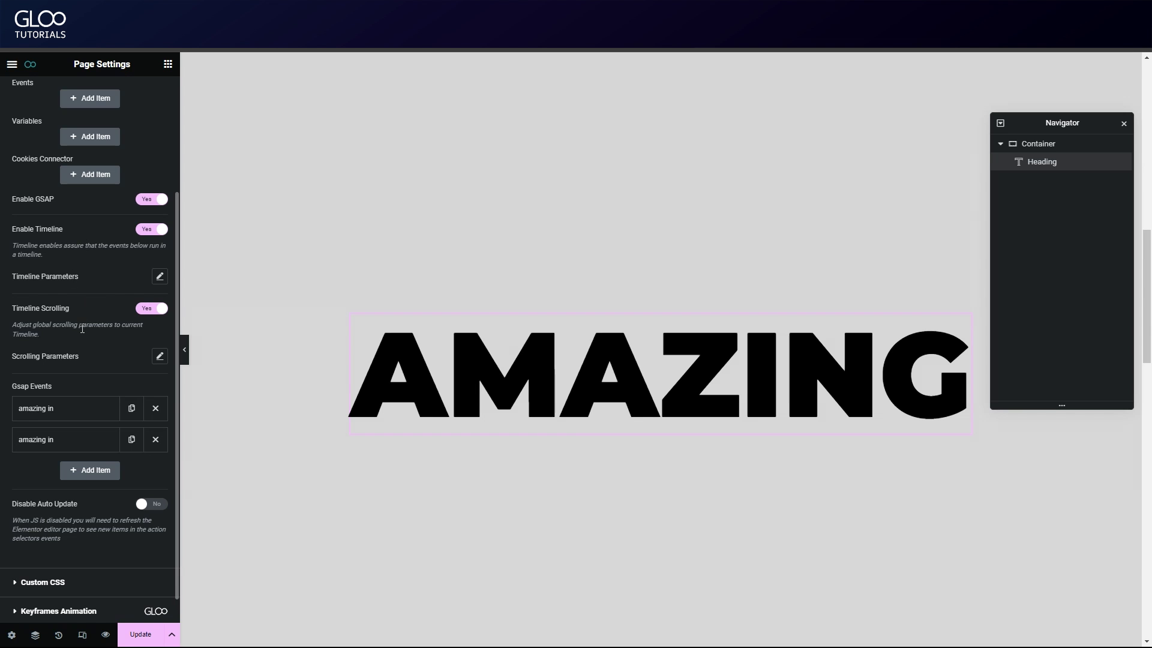
pyautogui.click(72, 445)
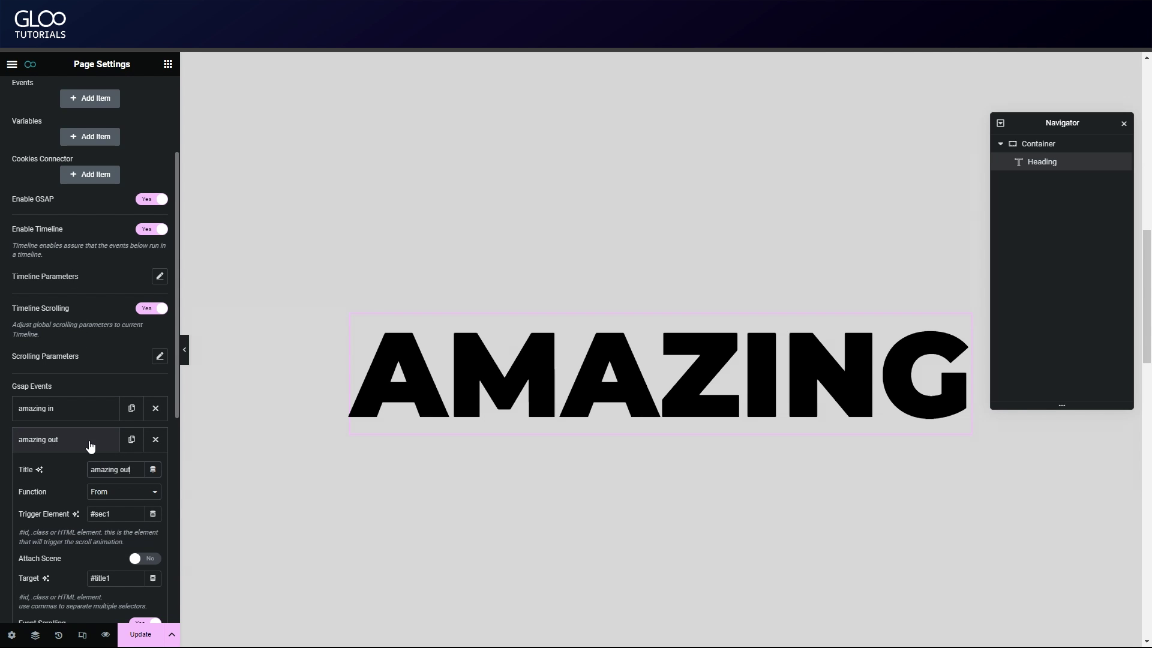
pyautogui.click(60, 439)
# Step: Change amazing in's scroll End value to 50% bottom
pyautogui.click(90, 410)
pyautogui.scroll(2, 150, 420)
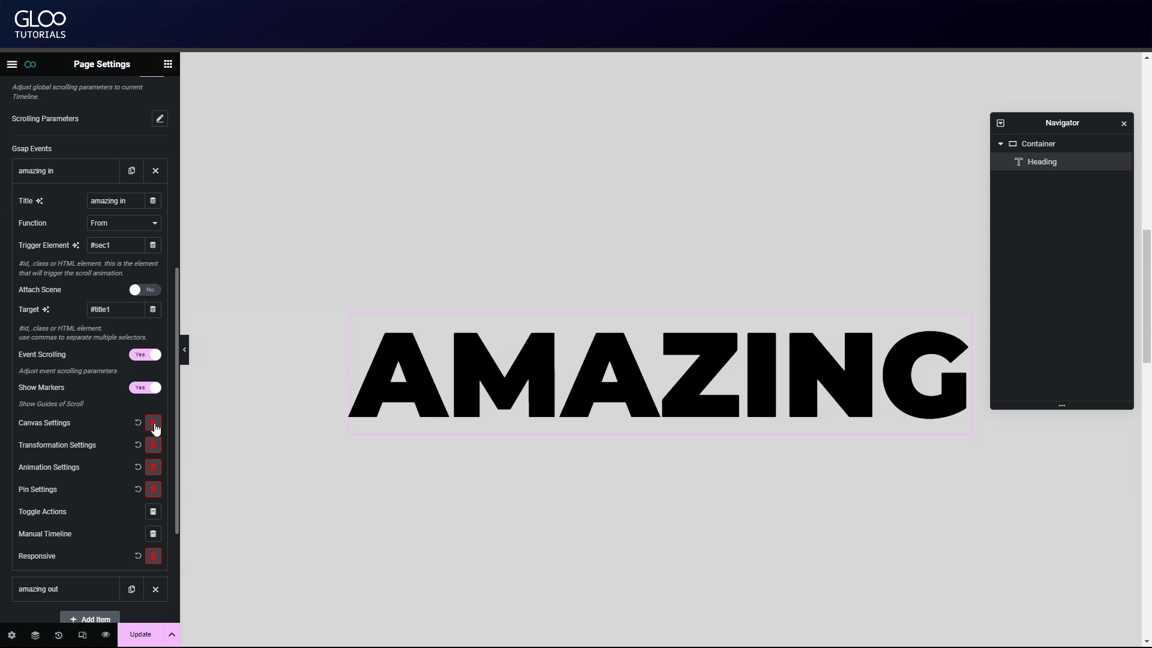
pyautogui.click(154, 429)
pyautogui.scroll(-2, 110, 433)
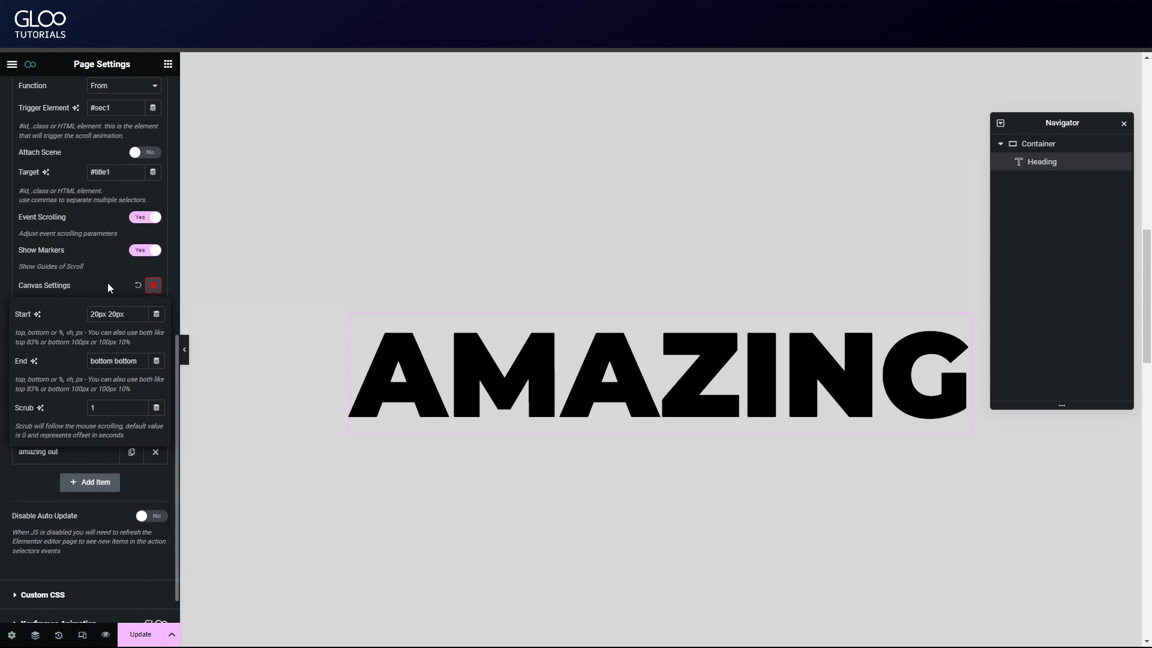
pyautogui.doubleClick(100, 361)
pyautogui.write('50%')
pyautogui.click(105, 253)
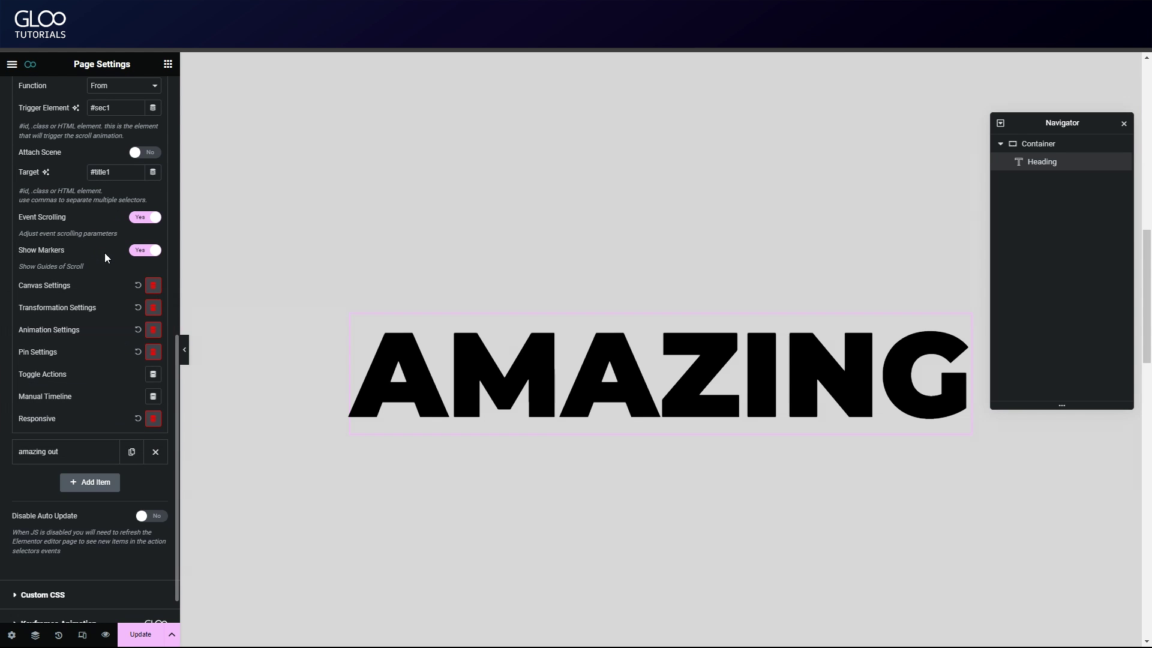
pyautogui.scroll(4, 109, 261)
pyautogui.click(87, 262)
# Step: Change amazing out's scroll Start value to 50%
pyautogui.click(72, 290)
pyautogui.scroll(-4, 117, 301)
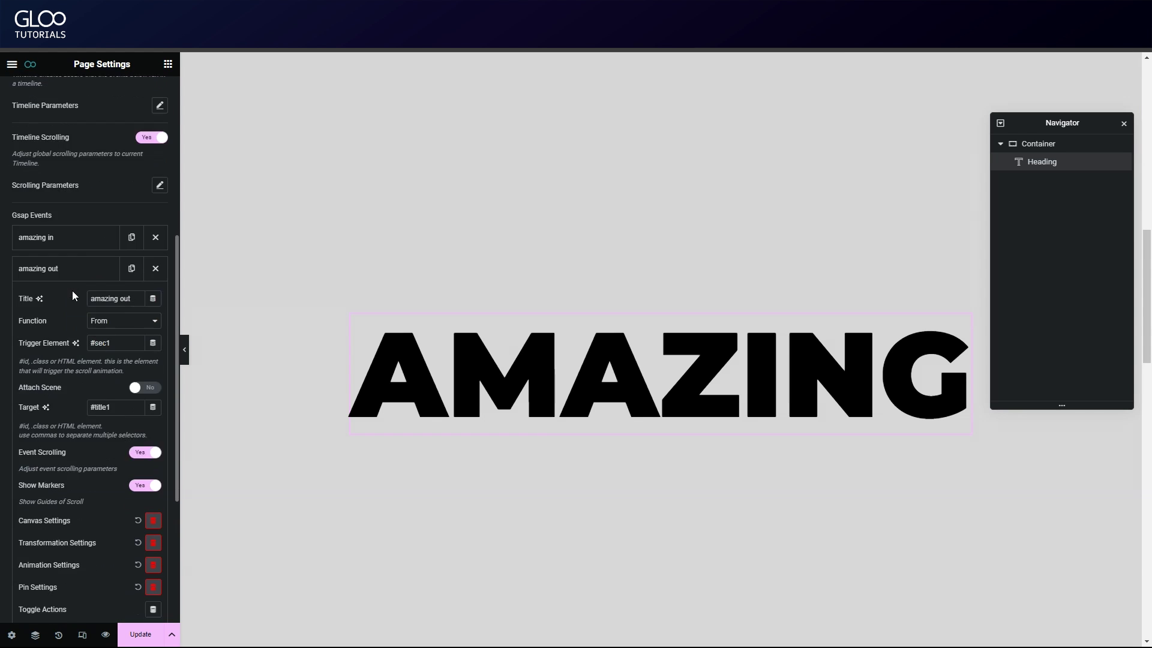
pyautogui.click(153, 323)
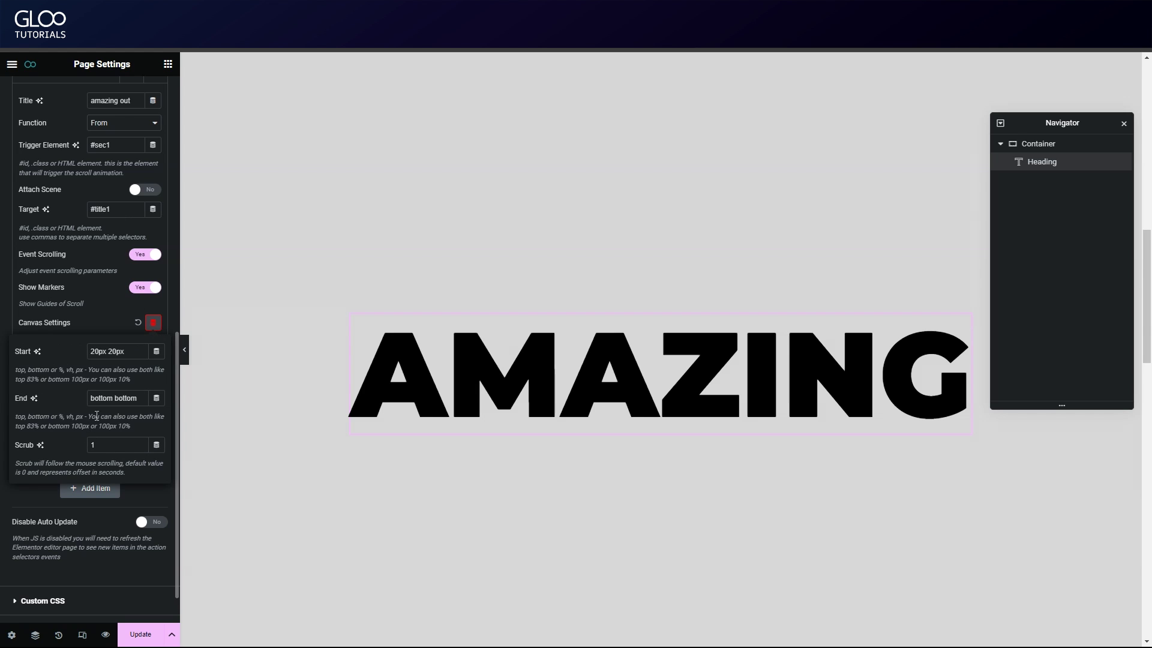
pyautogui.doubleClick(97, 350)
pyautogui.write('50%')
pyautogui.doubleClick(101, 399)
pyautogui.click(109, 308)
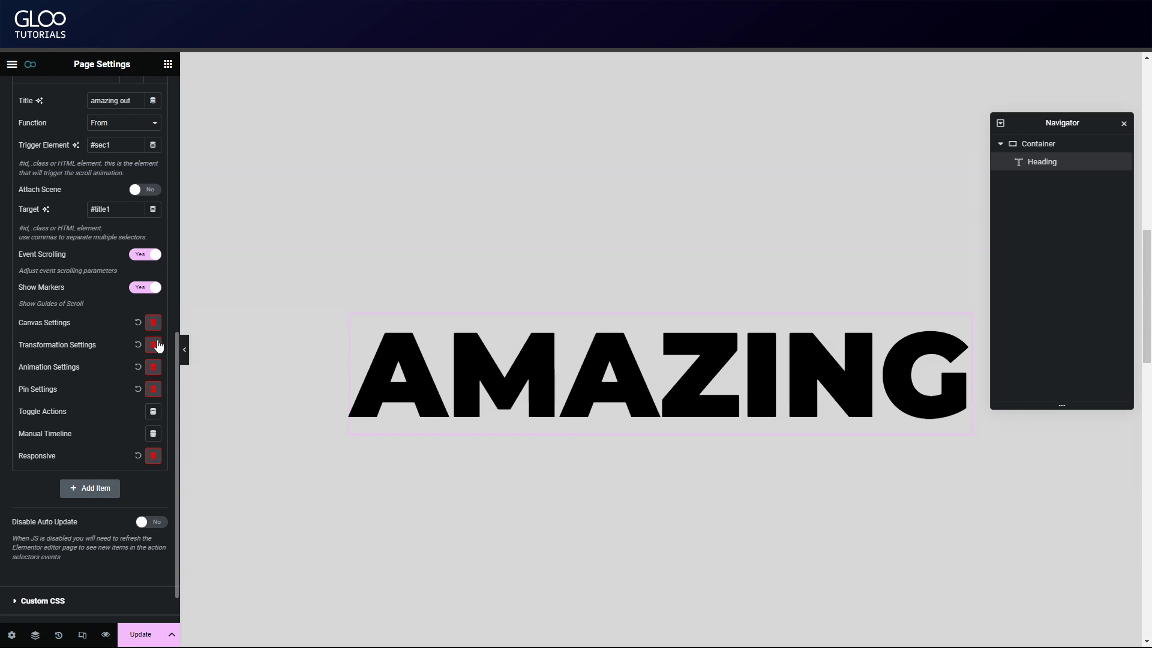
# Step: Show amazing in's transformation values: Translate X -200px, opacity 0, rotate 360
pyautogui.scroll(5, 127, 320)
pyautogui.click(85, 264)
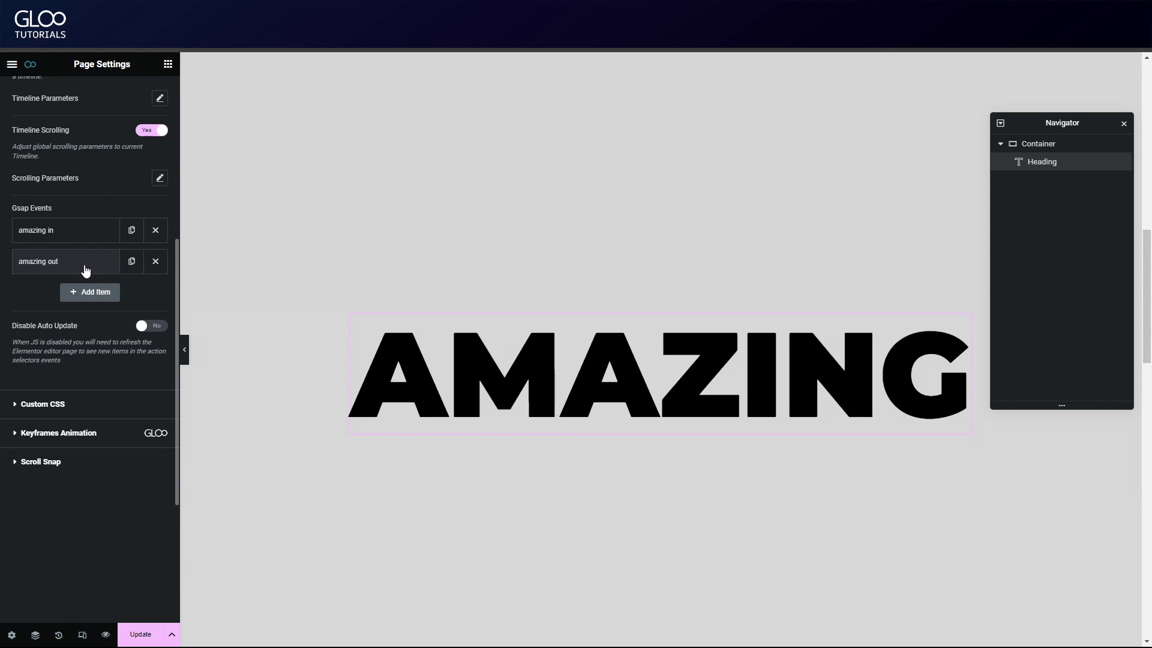
pyautogui.click(94, 236)
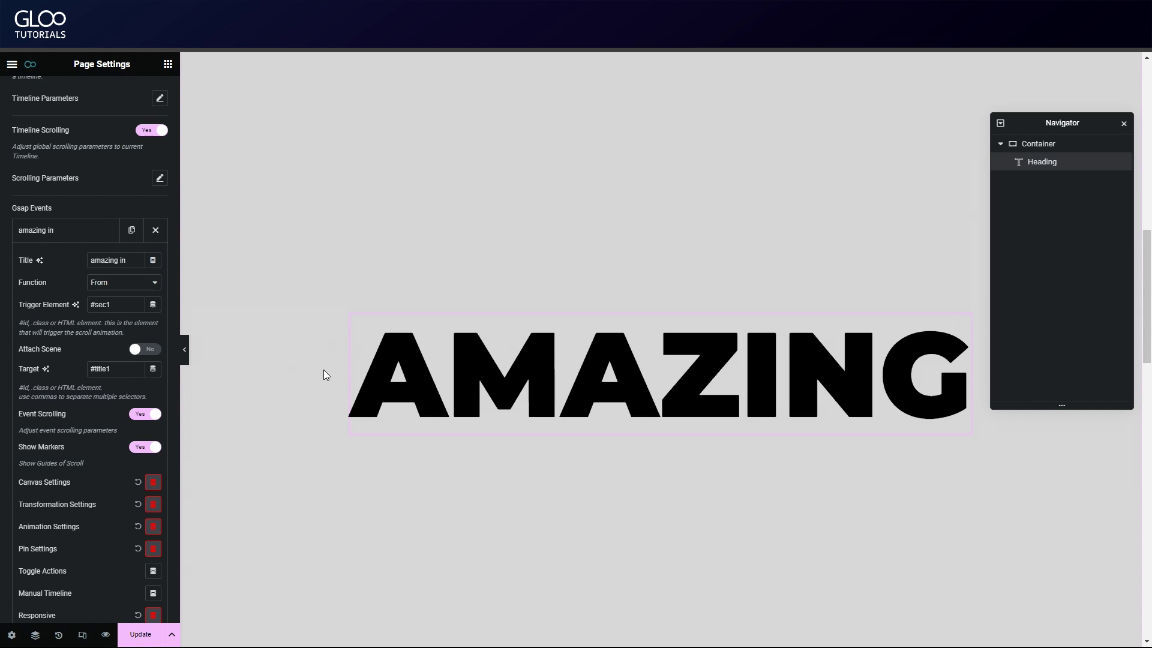
pyautogui.click(154, 505)
# Step: Make the amazing out event a To tween
pyautogui.scroll(-2, 154, 507)
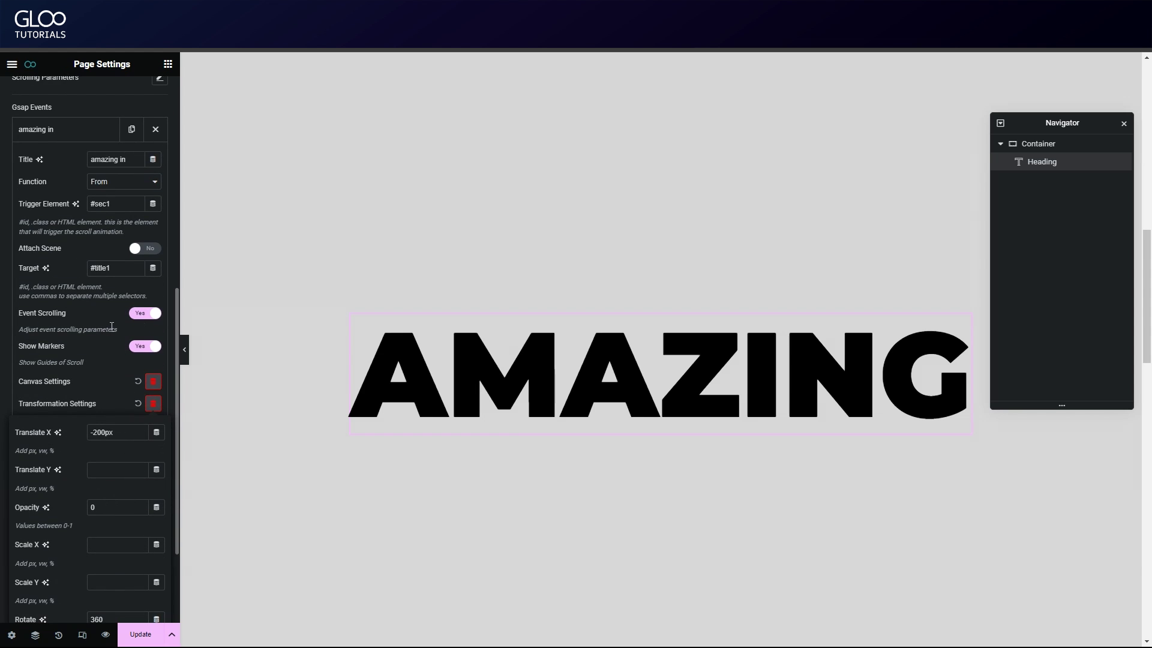
pyautogui.scroll(3, 111, 326)
pyautogui.click(92, 213)
pyautogui.click(87, 245)
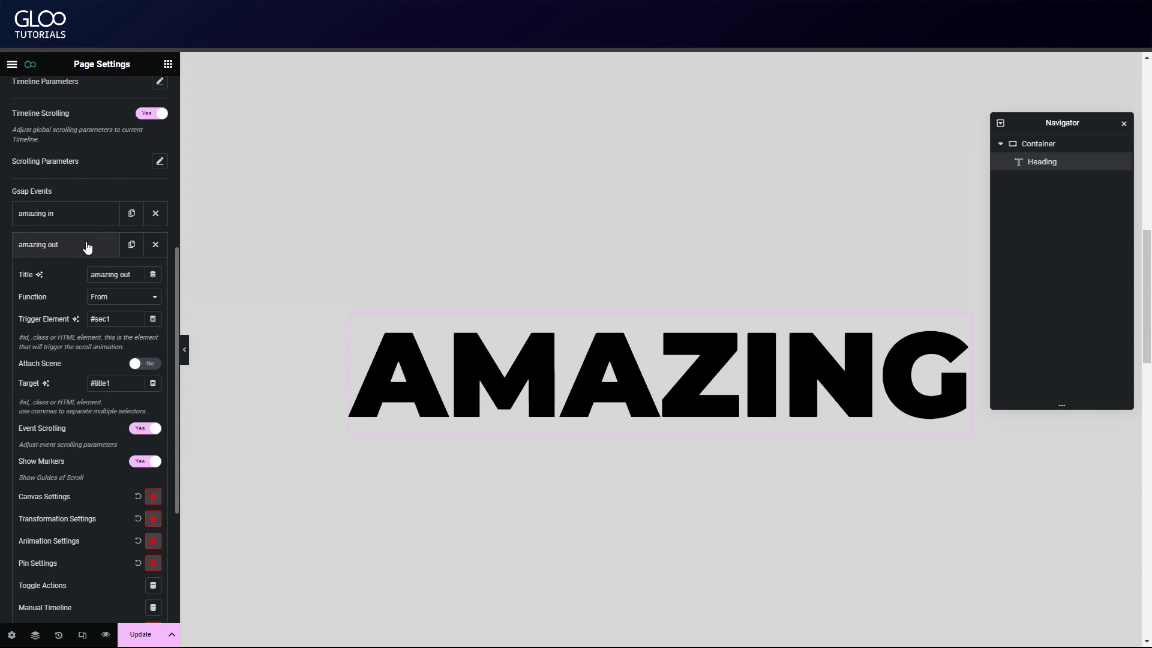
pyautogui.click(124, 297)
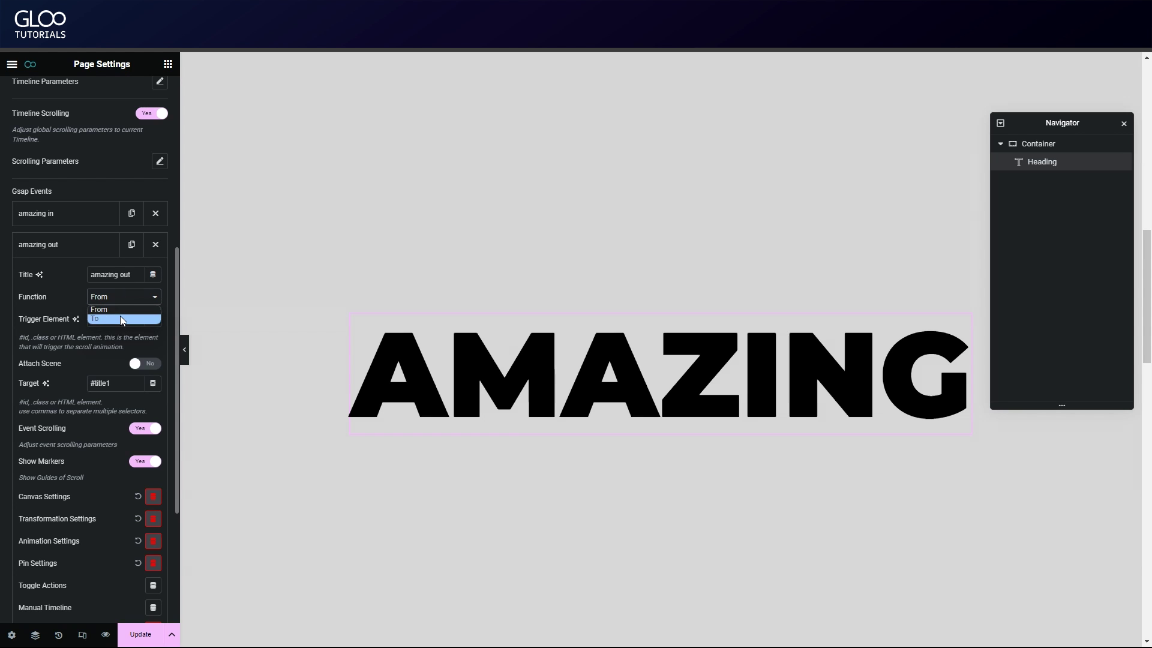
pyautogui.click(120, 316)
# Step: Replace amazing out's -200px Translate X with 20 and update the page
pyautogui.scroll(-2, 114, 336)
pyautogui.scroll(-1, 112, 347)
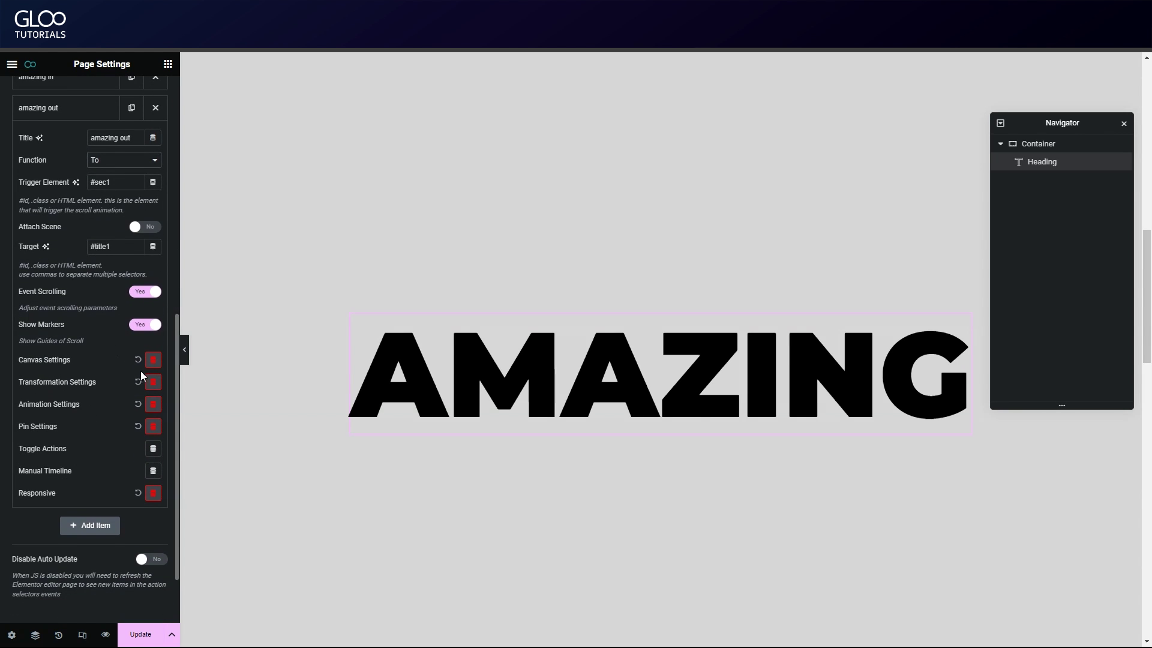
pyautogui.click(154, 383)
pyautogui.scroll(-2, 136, 407)
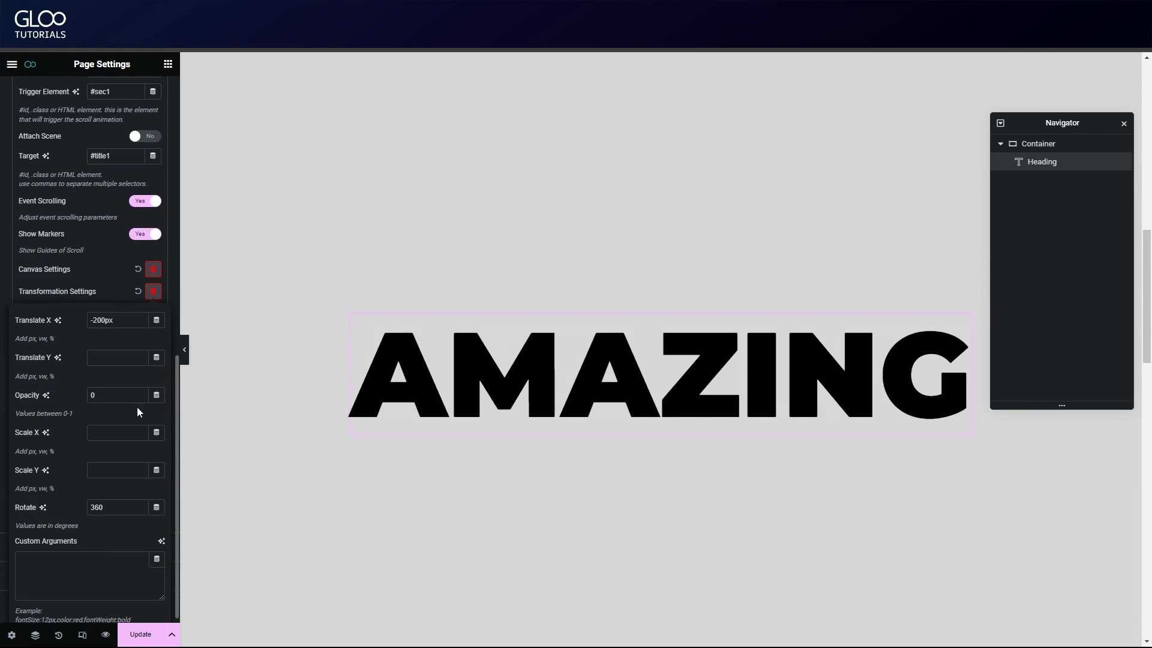
pyautogui.tripleClick(112, 321)
pyautogui.write('20')
pyautogui.click(135, 633)
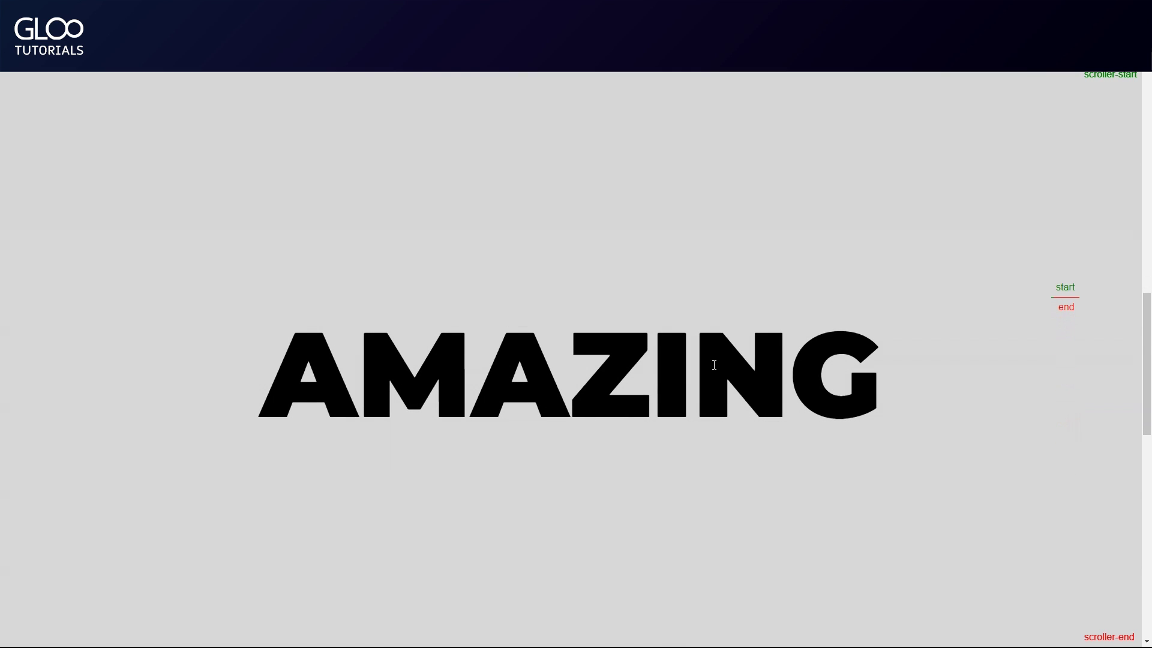
pyautogui.scroll(-3, 1026, 322)
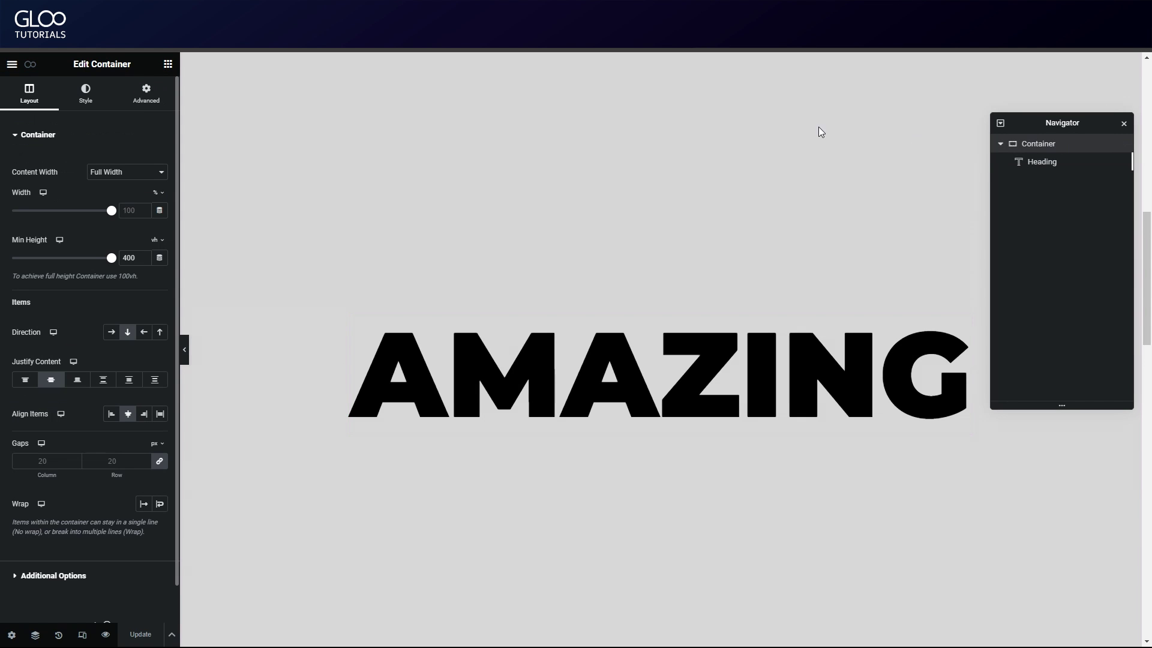
# Step: Set the container's Overflow to Hidden under Additional Options
pyautogui.scroll(-1, 86, 319)
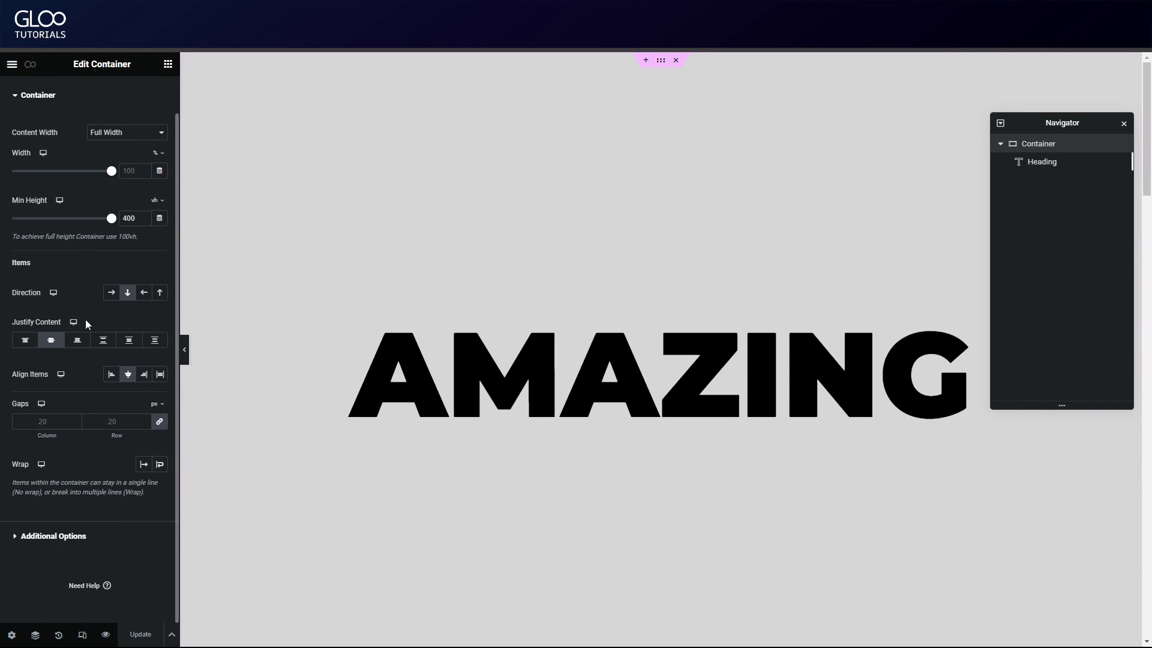
pyautogui.click(60, 546)
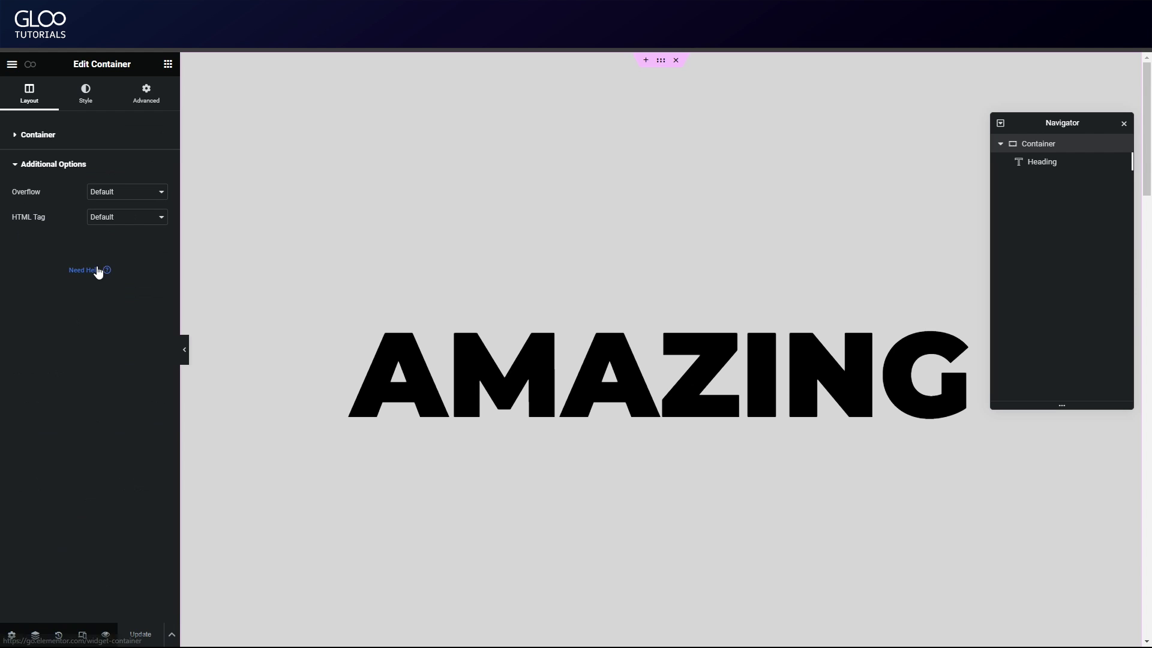
pyautogui.click(122, 197)
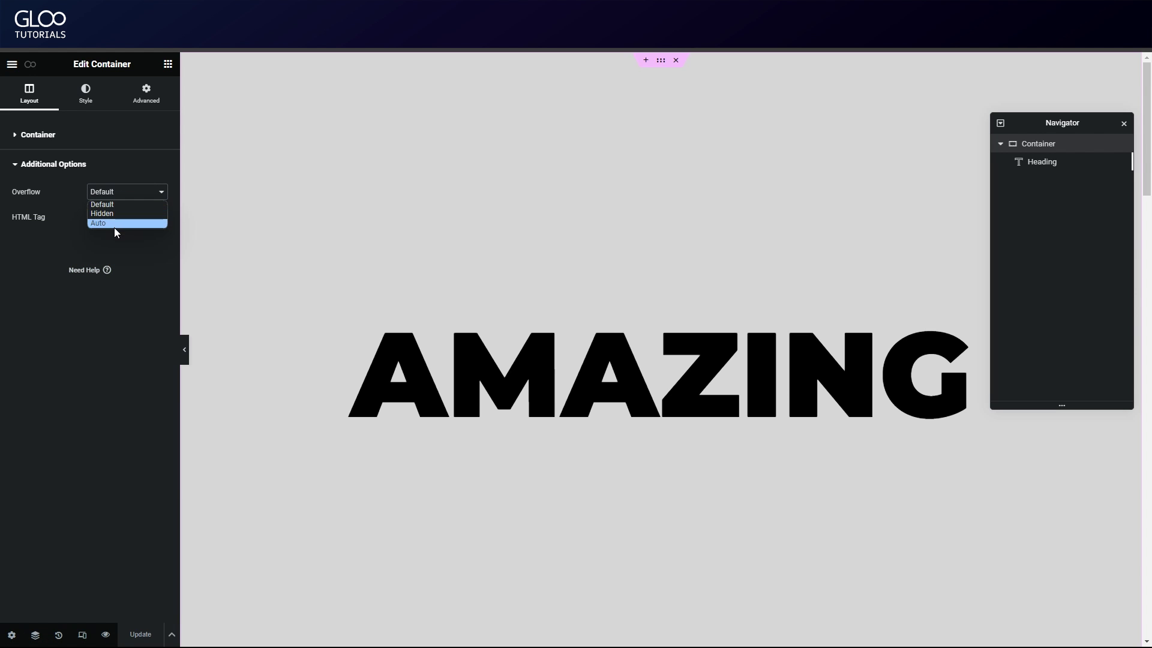
pyautogui.click(116, 214)
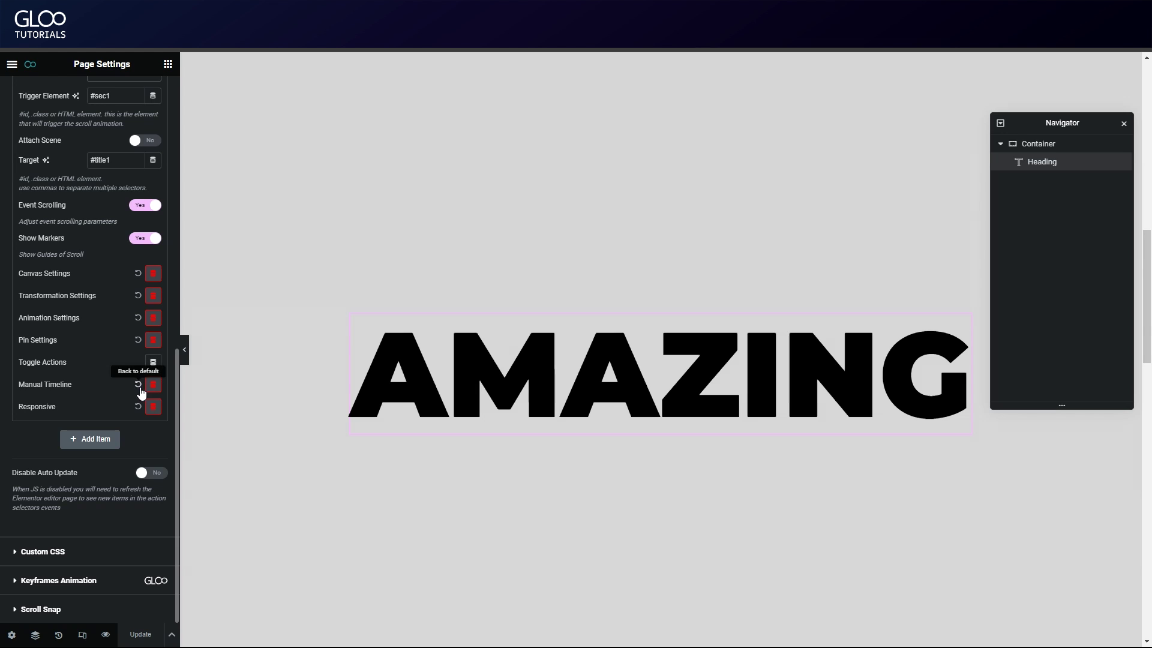
# Step: Reset the event's Manual Timeline to default, then verify Desktop, Tablet and Mobile viewports are selected
pyautogui.click(138, 385)
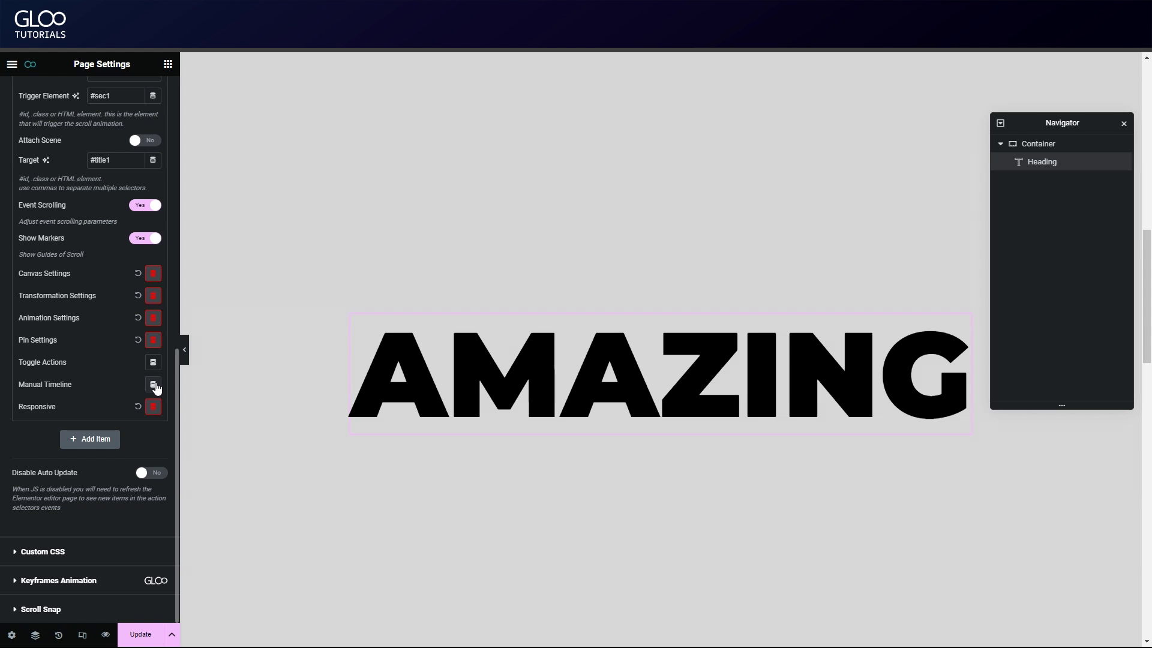
pyautogui.click(155, 386)
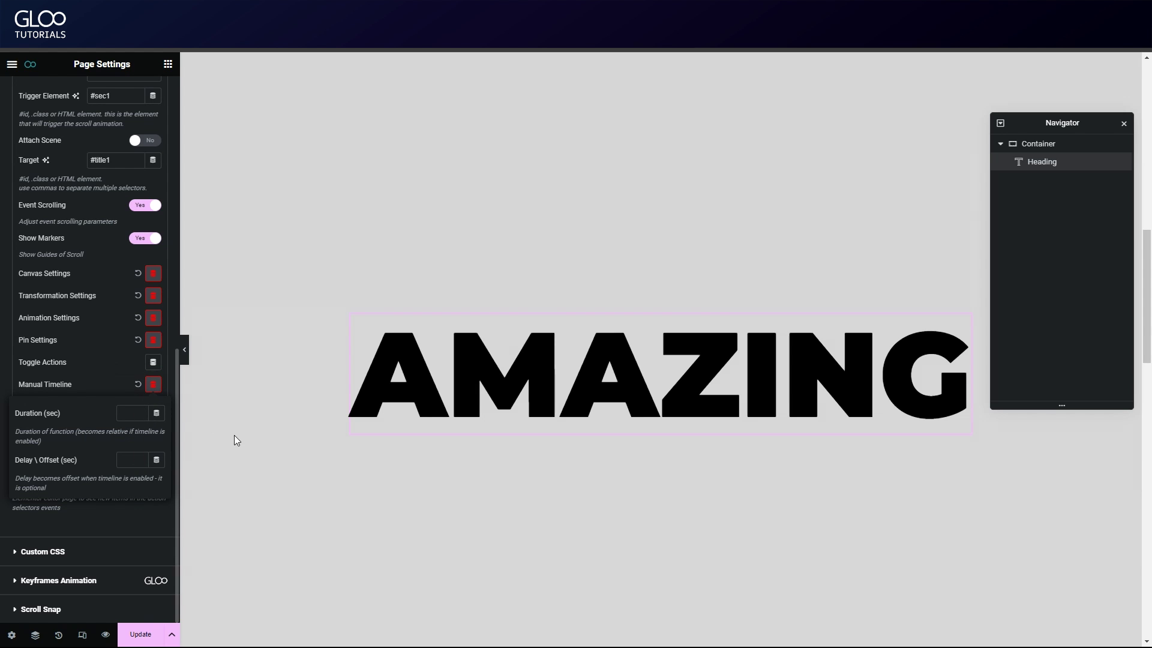
pyautogui.click(135, 384)
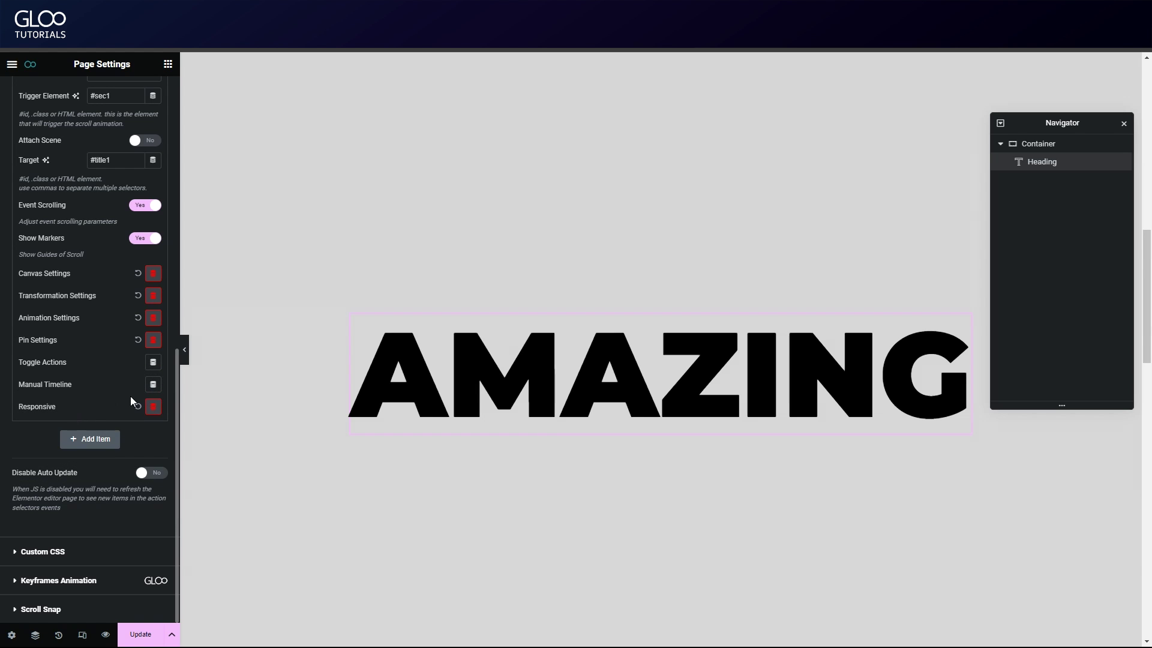
pyautogui.click(154, 406)
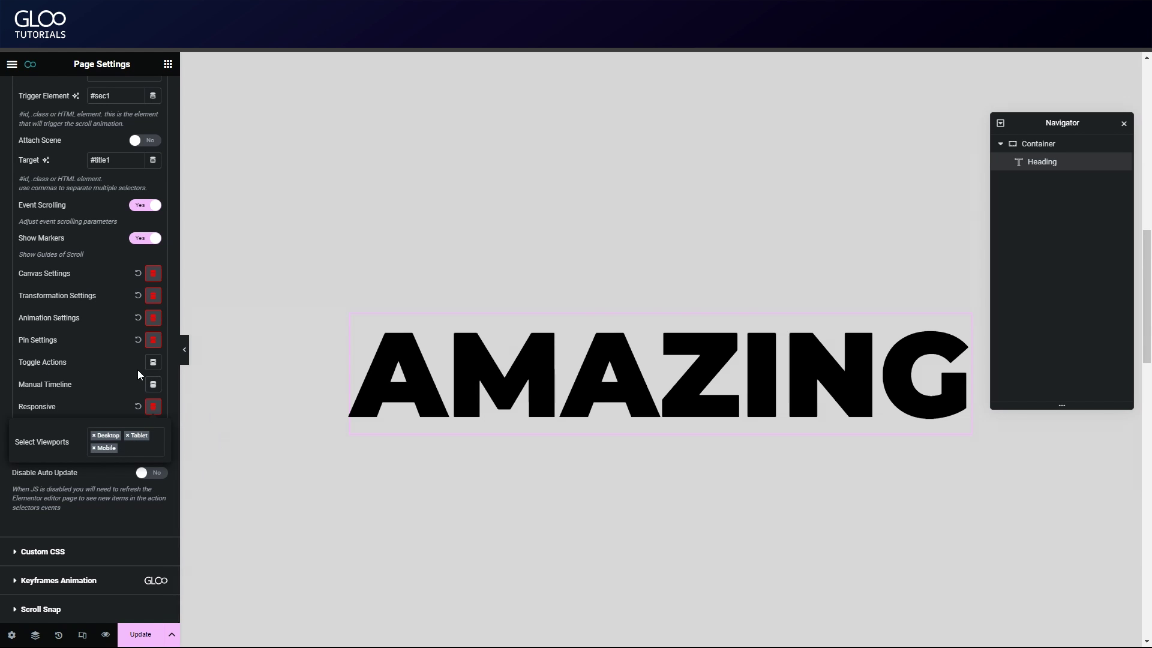
pyautogui.click(91, 326)
# Step: Show the amazing out tween's Easing and Stagger settings, keeping easing at Power0.easeNone
pyautogui.scroll(3, 94, 335)
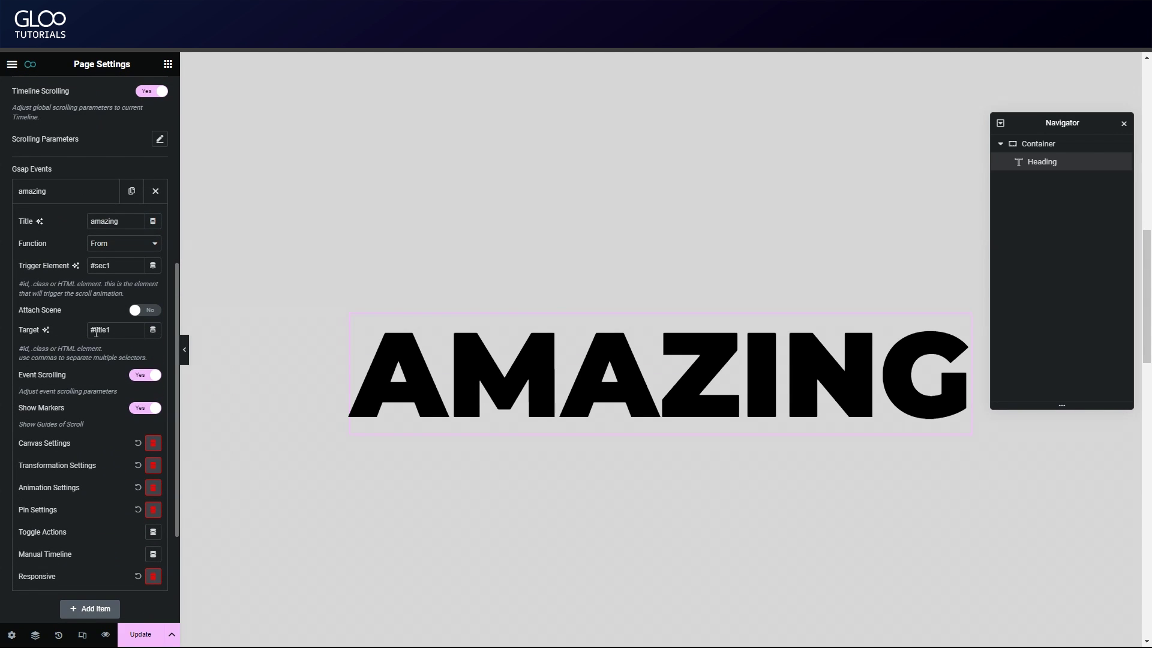
pyautogui.scroll(-2, 103, 318)
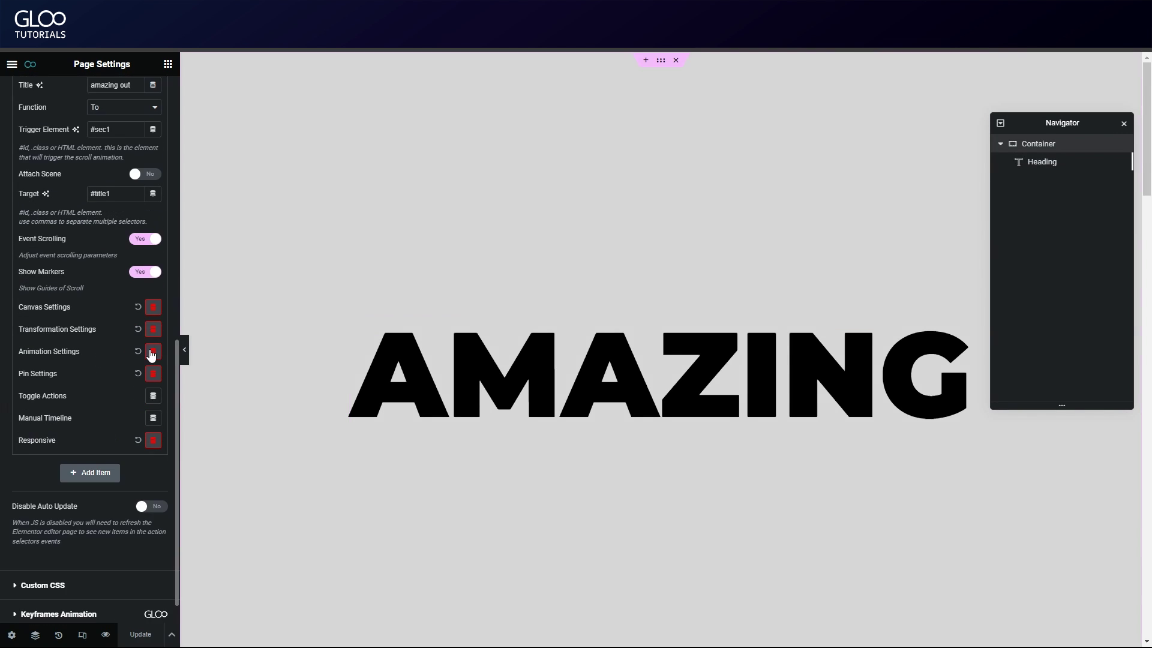
pyautogui.click(153, 352)
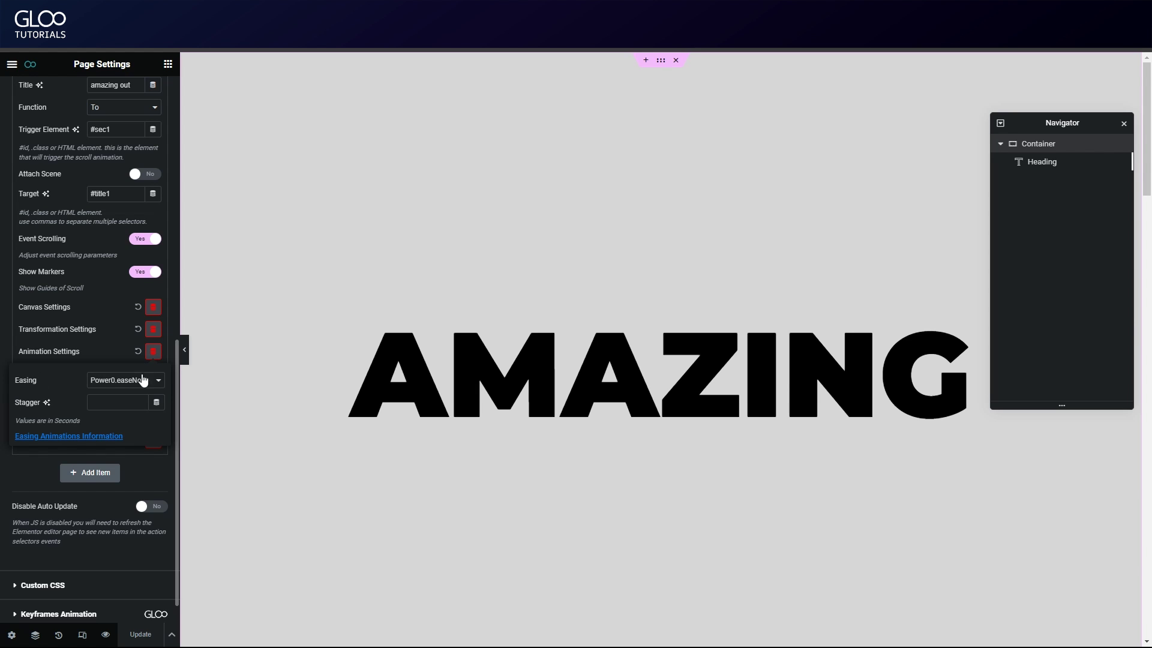
pyautogui.click(125, 380)
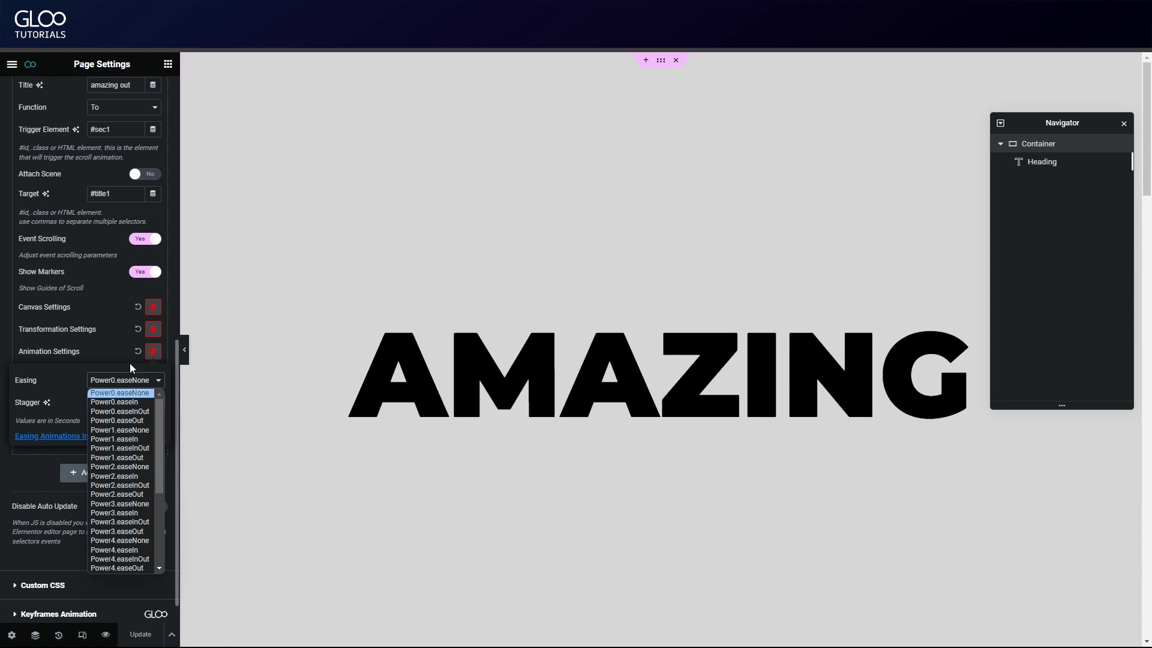
pyautogui.click(137, 357)
pyautogui.click(153, 353)
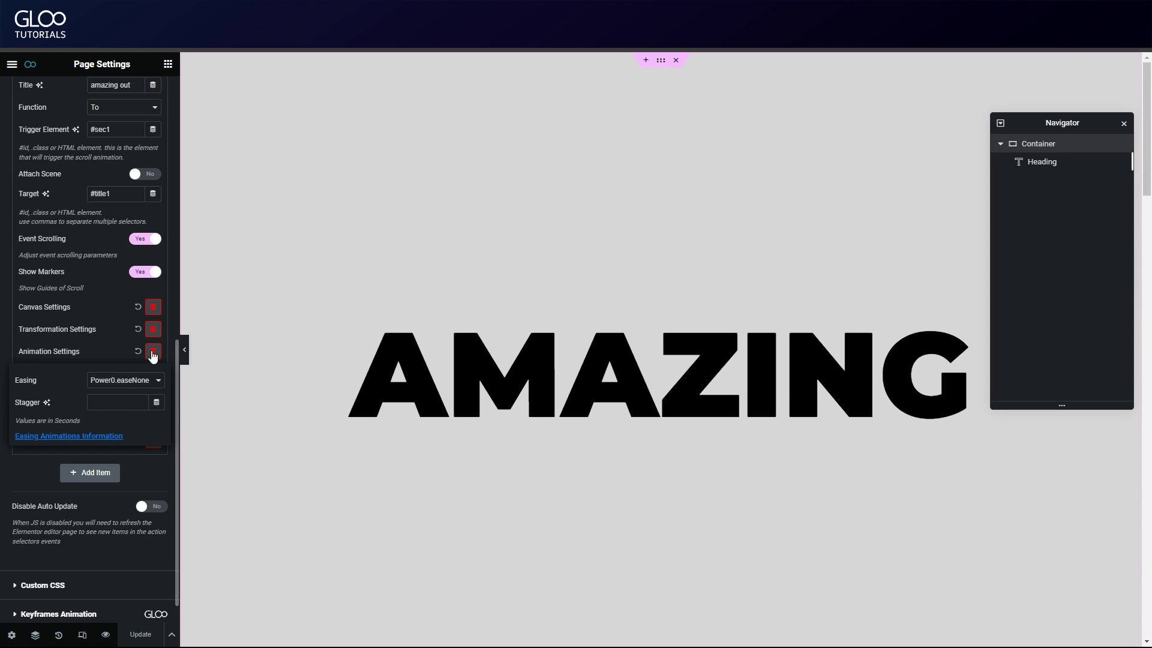
# Step: Open GSAP's Easing documentation and graph the power2.inOut curve in the Ease Visualizer
pyautogui.click(77, 436)
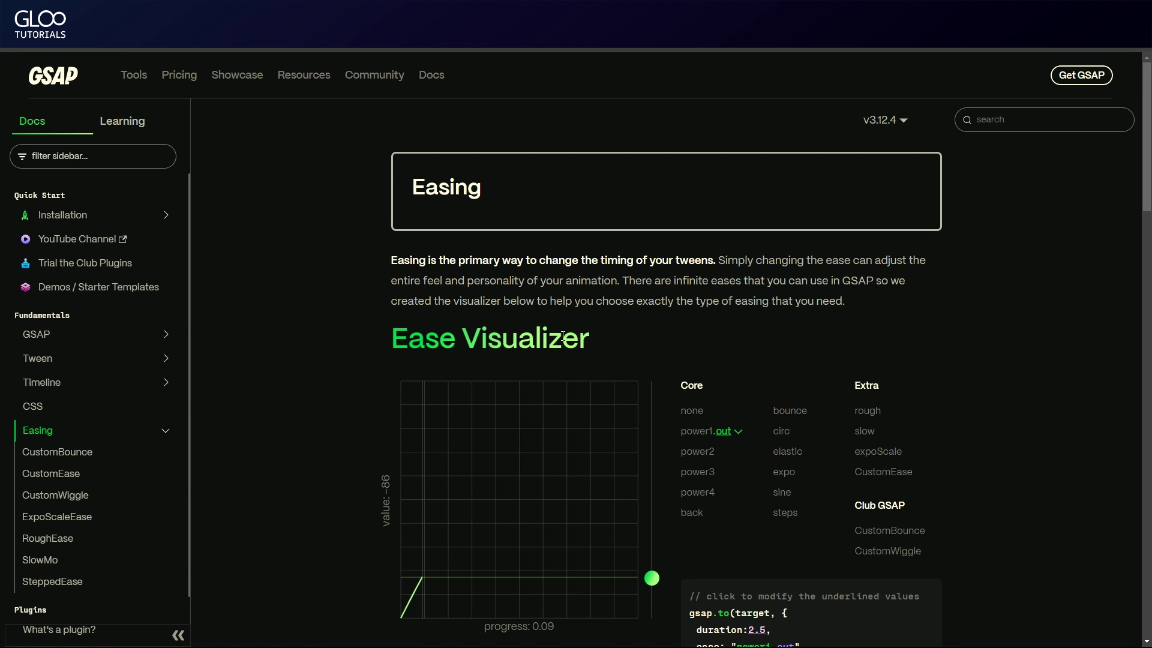
pyautogui.scroll(-4, 545, 367)
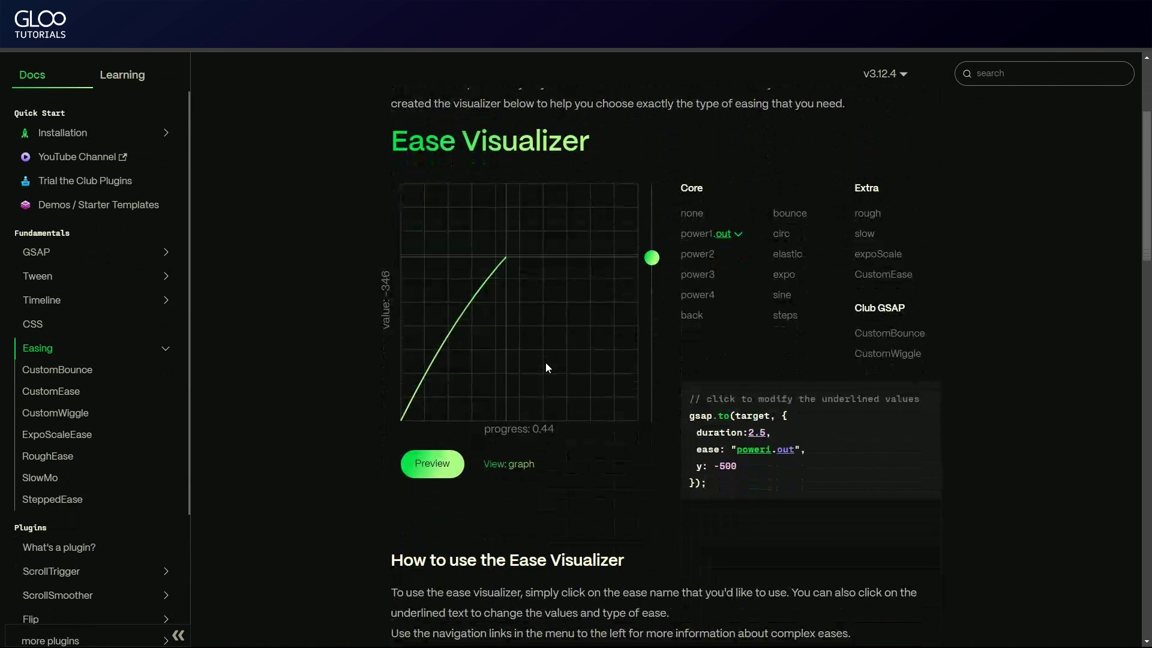
pyautogui.click(697, 254)
pyautogui.click(739, 254)
pyautogui.click(737, 286)
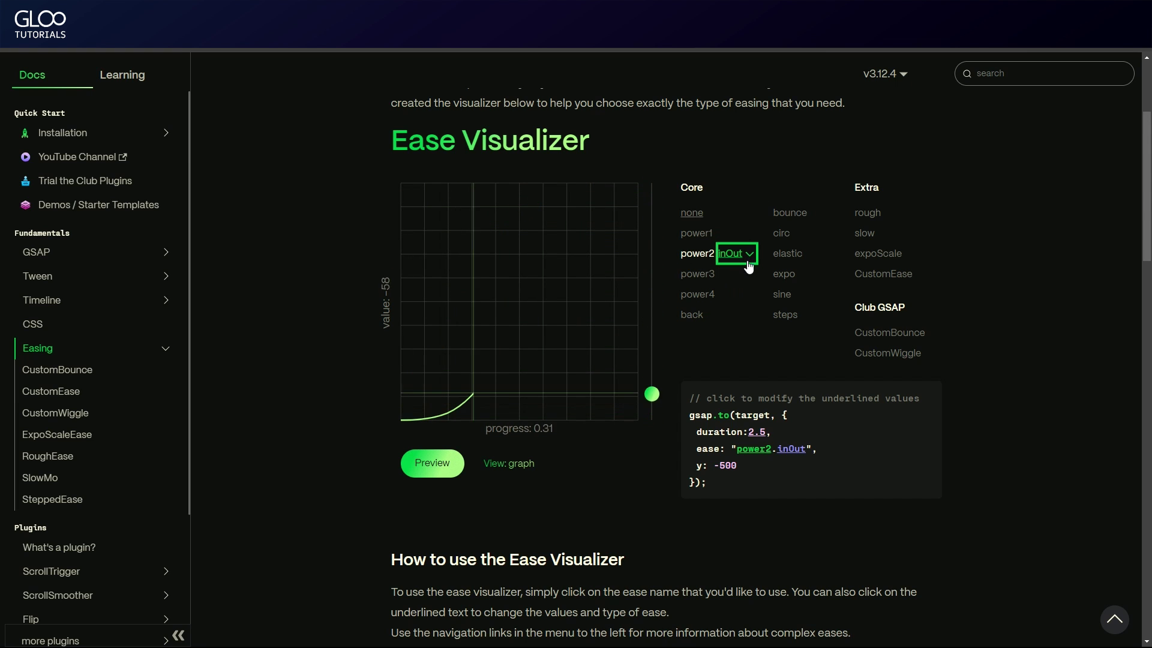